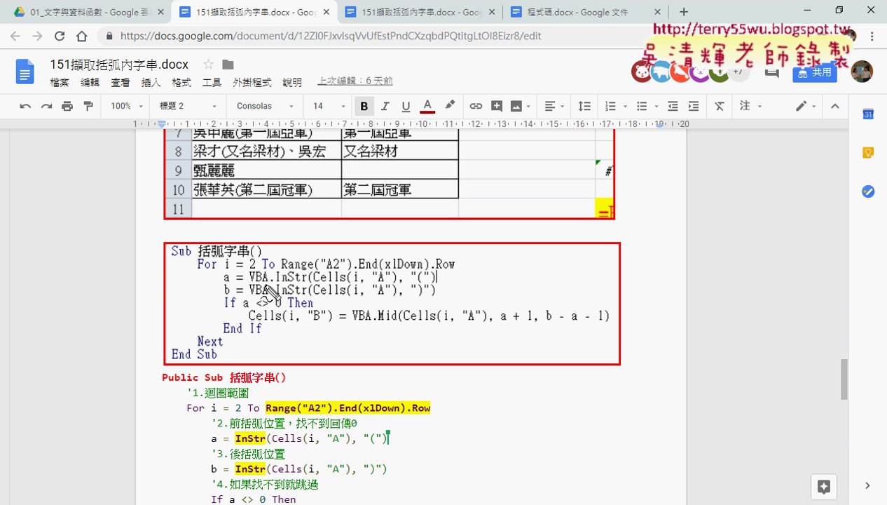
Step: Copy the commented 括弧字串 Sub from the document and select the existing 括弧字串 Sub in Module1
{"action": "left_click_drag", "start_coordinate": [249, 284], "coordinate": [276, 280]}
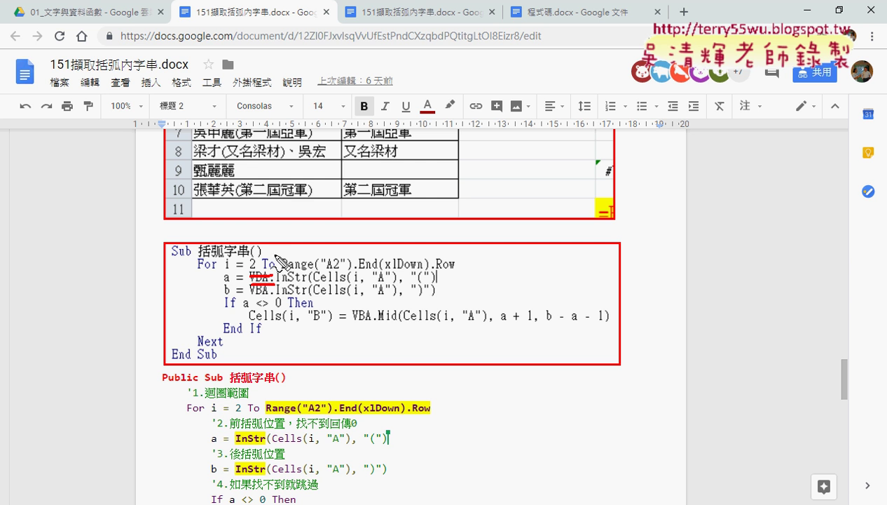
{"action": "left_click_drag", "start_coordinate": [281, 281], "coordinate": [307, 281]}
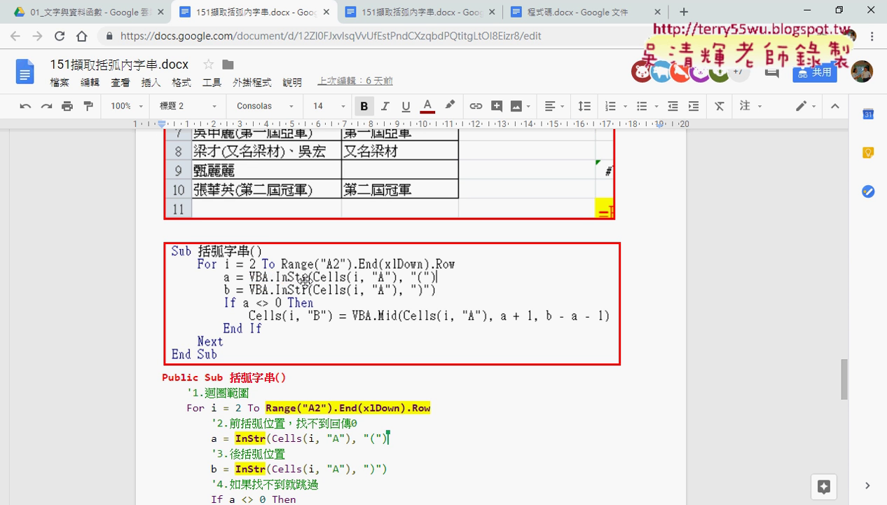
{"action": "left_click", "coordinate": [417, 427]}
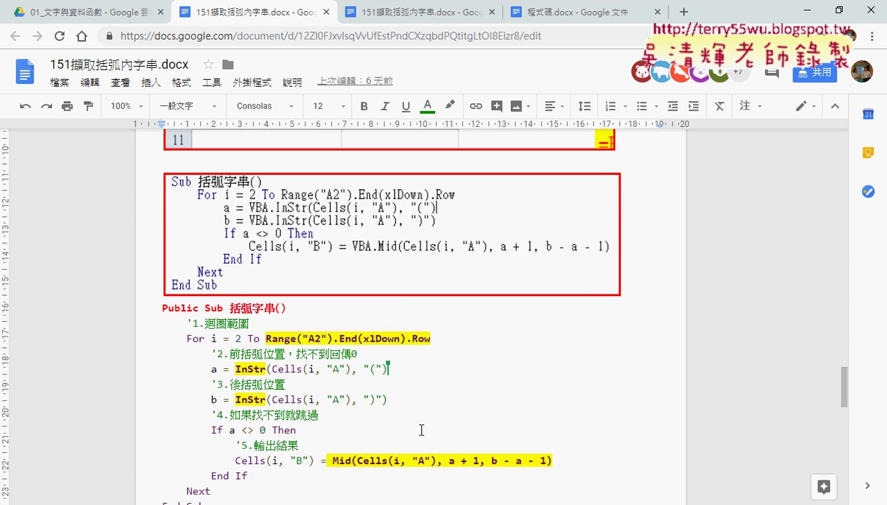
{"action": "scroll", "coordinate": [417, 421], "scroll_direction": "down", "scroll_amount": 1}
{"action": "scroll", "coordinate": [417, 418], "scroll_direction": "down", "scroll_amount": 1}
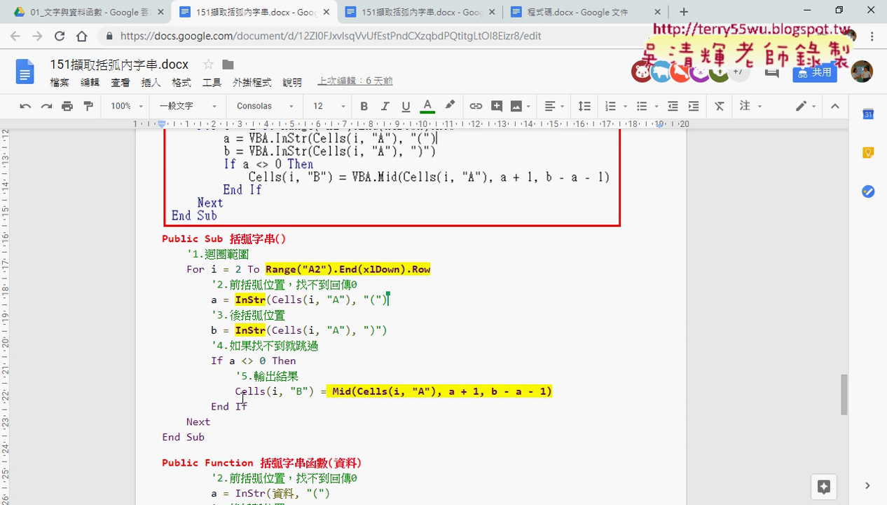
{"action": "mouse_move", "coordinate": [219, 436]}
{"action": "left_mouse_down"}
{"action": "mouse_move", "coordinate": [154, 310]}
{"action": "mouse_move", "coordinate": [138, 233]}
{"action": "left_mouse_up"}
{"action": "key", "text": "ctrl+c"}
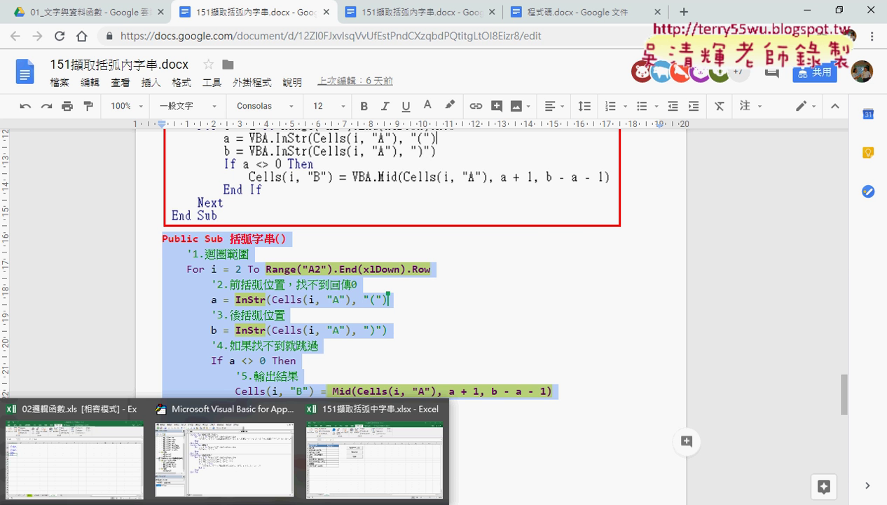
{"action": "left_click", "coordinate": [225, 448]}
{"action": "mouse_move", "coordinate": [653, 301]}
{"action": "left_mouse_down"}
{"action": "mouse_move", "coordinate": [428, 229]}
{"action": "mouse_move", "coordinate": [419, 214]}
{"action": "left_mouse_up"}
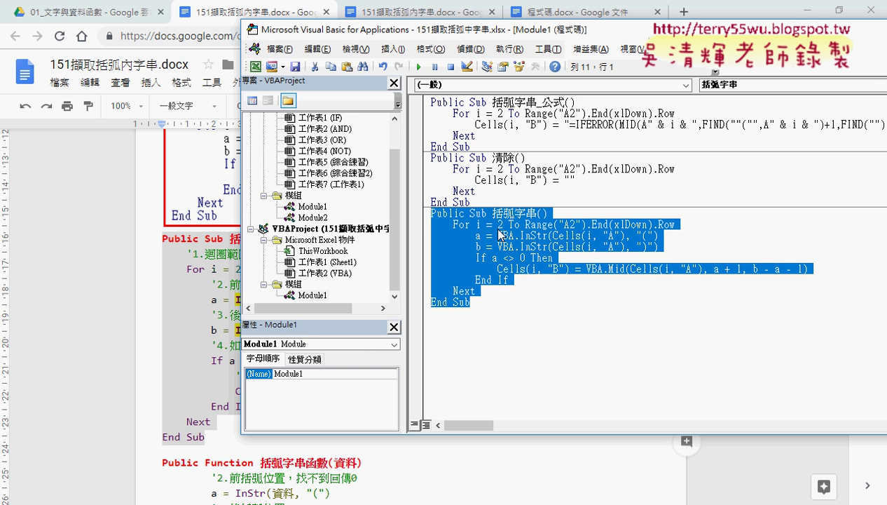
Step: Replace Module1's 括弧字串 Sub with the pasted version carrying numbered Chinese comments
{"action": "left_click", "coordinate": [635, 254]}
{"action": "left_click_drag", "start_coordinate": [669, 235], "coordinate": [476, 236]}
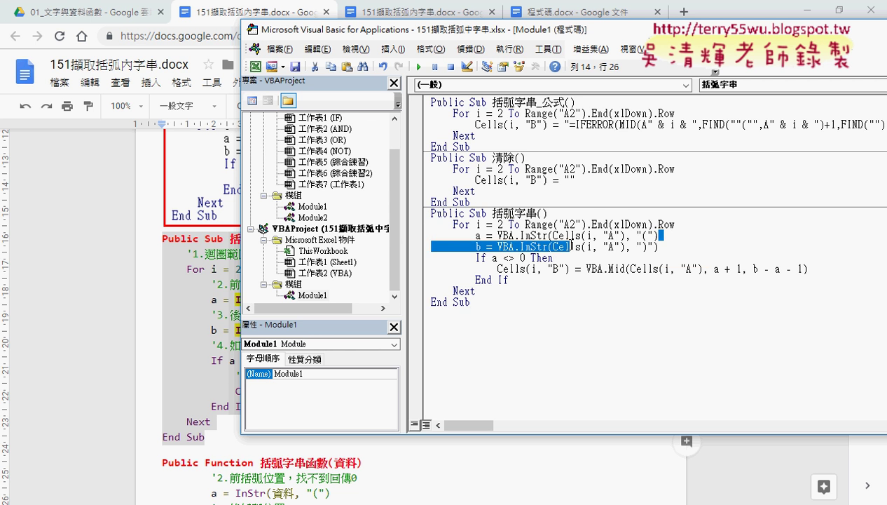
{"action": "left_click_drag", "start_coordinate": [484, 300], "coordinate": [424, 222]}
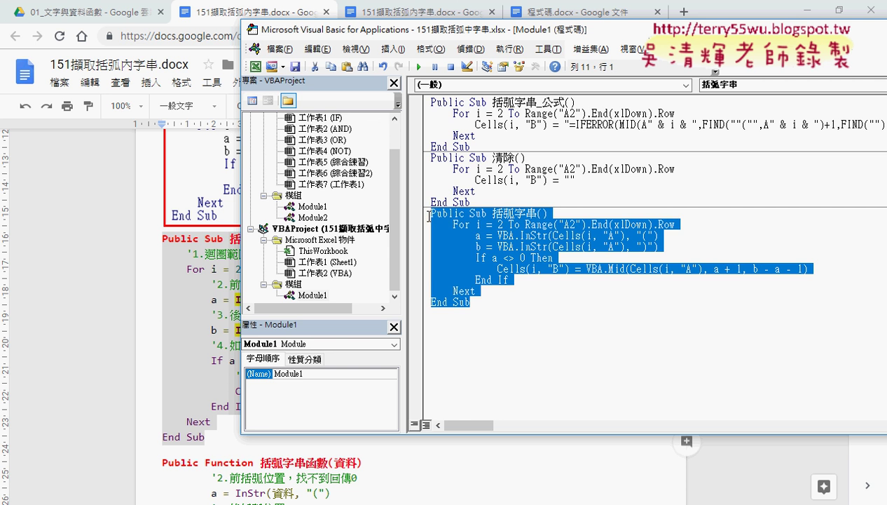
{"action": "key", "text": "ctrl+v"}
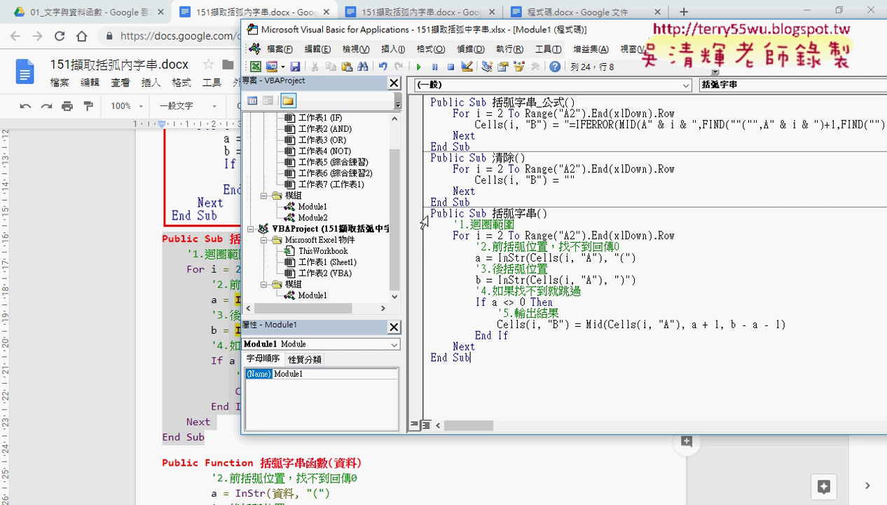
{"action": "left_click_drag", "start_coordinate": [453, 223], "coordinate": [457, 223]}
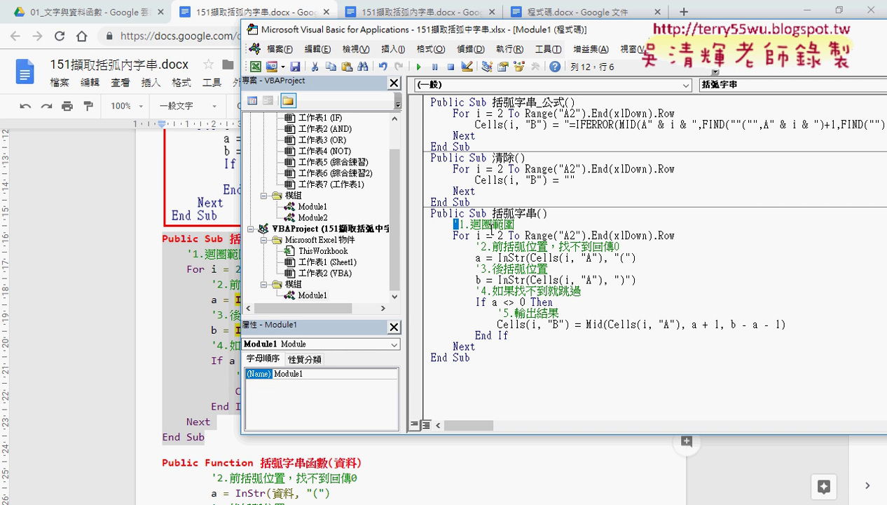
{"action": "left_click_drag", "start_coordinate": [516, 224], "coordinate": [469, 225]}
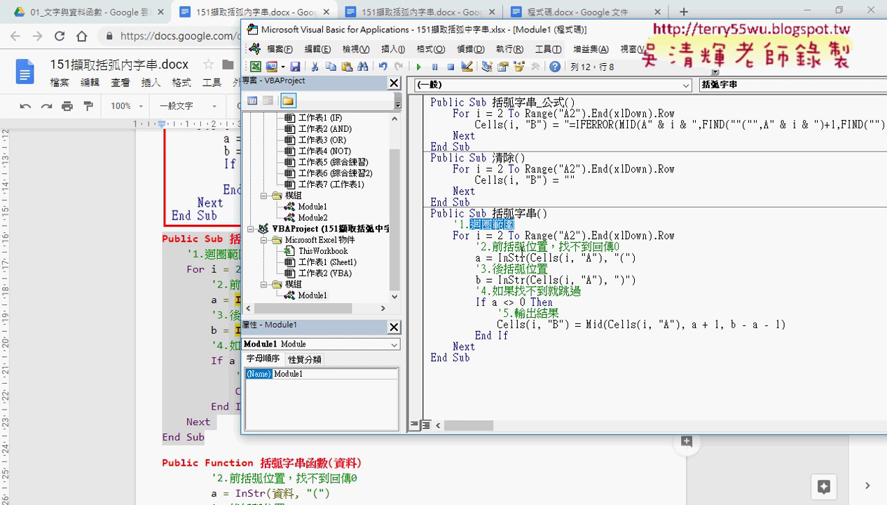
{"action": "left_click", "coordinate": [454, 223]}
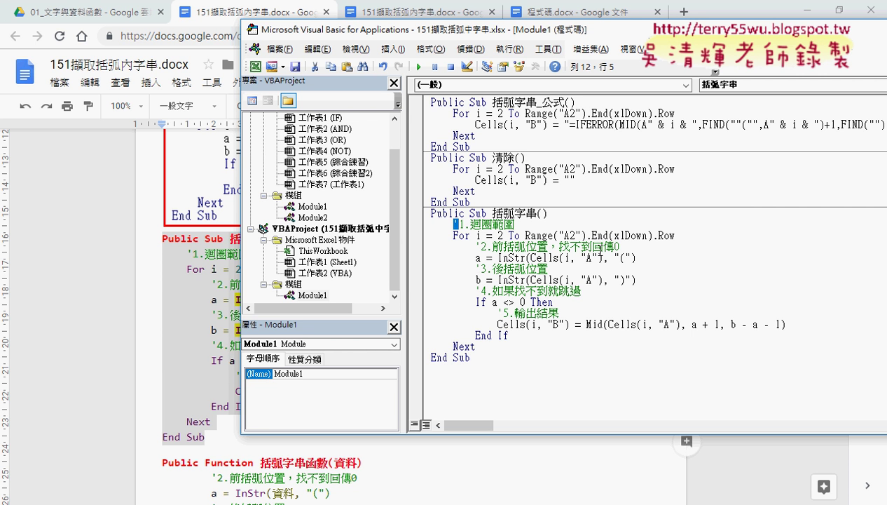
{"action": "left_click_drag", "start_coordinate": [620, 246], "coordinate": [479, 247]}
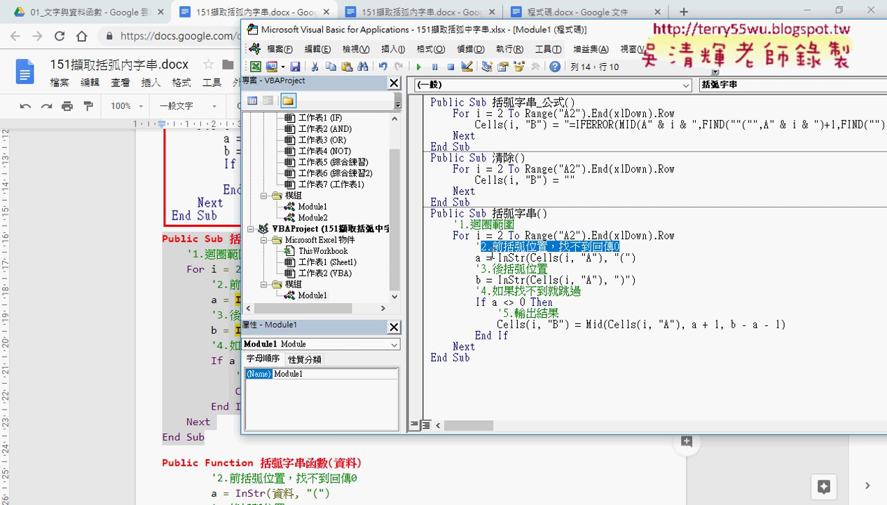
{"action": "left_click_drag", "start_coordinate": [492, 37], "coordinate": [363, 38]}
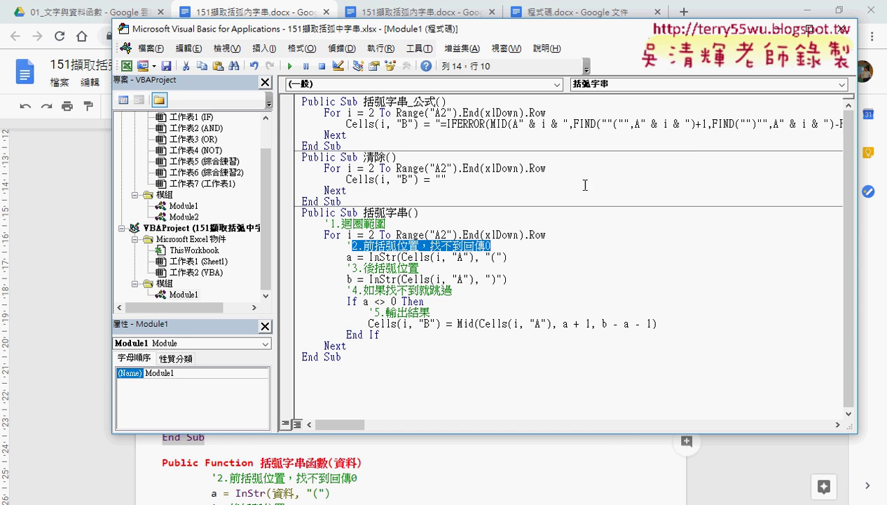
Step: Return to the Excel VBA sheet and cancel Insert Function on empty cell B2
{"action": "left_click", "coordinate": [806, 11]}
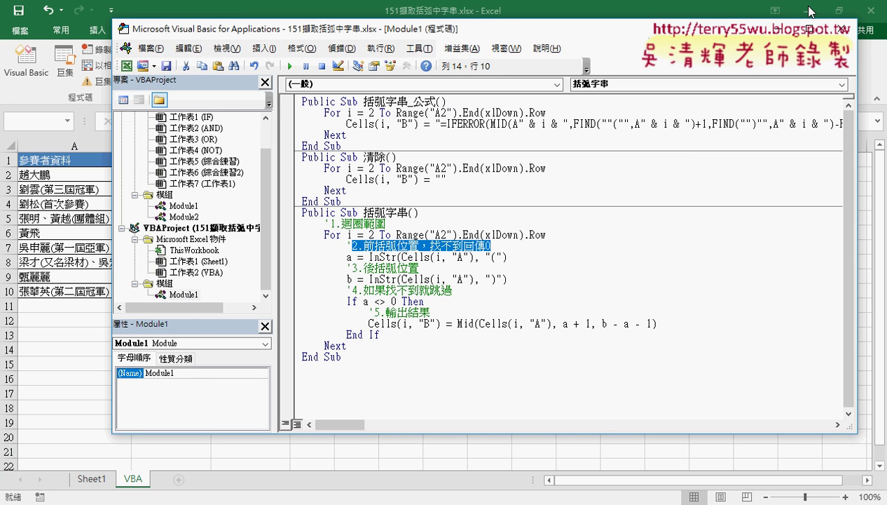
{"action": "left_click_drag", "start_coordinate": [314, 37], "coordinate": [487, 39]}
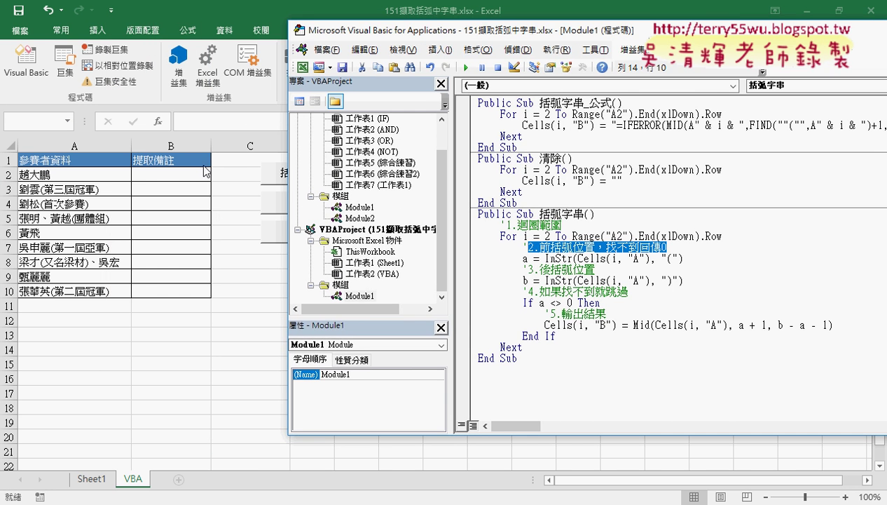
{"action": "key", "text": "alt+F11"}
{"action": "left_click", "coordinate": [175, 174]}
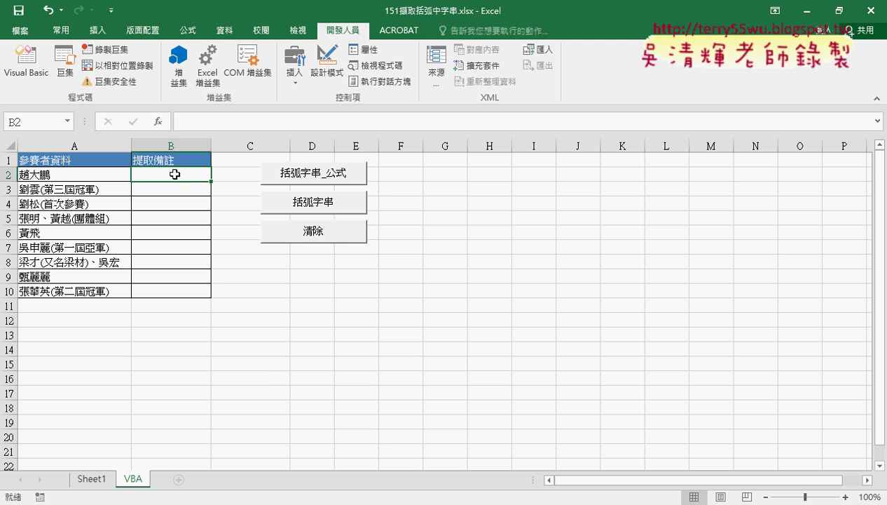
{"action": "left_click", "coordinate": [159, 122]}
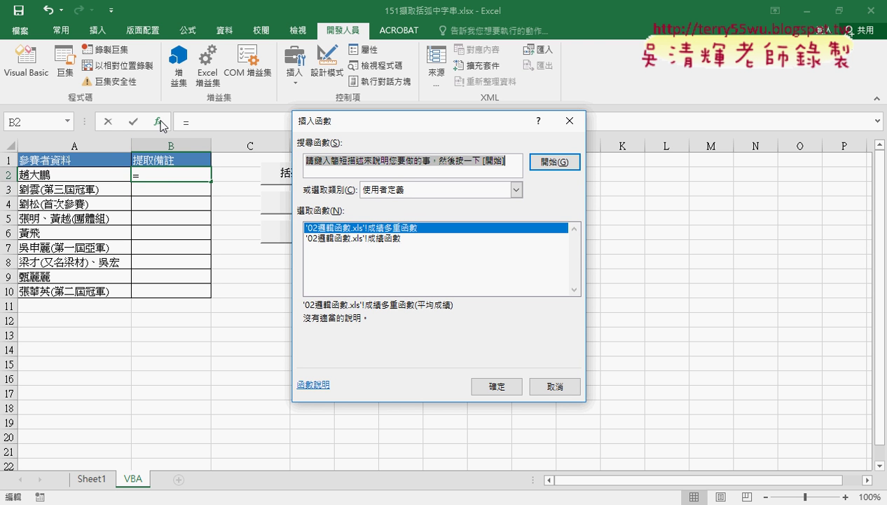
{"action": "left_click", "coordinate": [555, 386]}
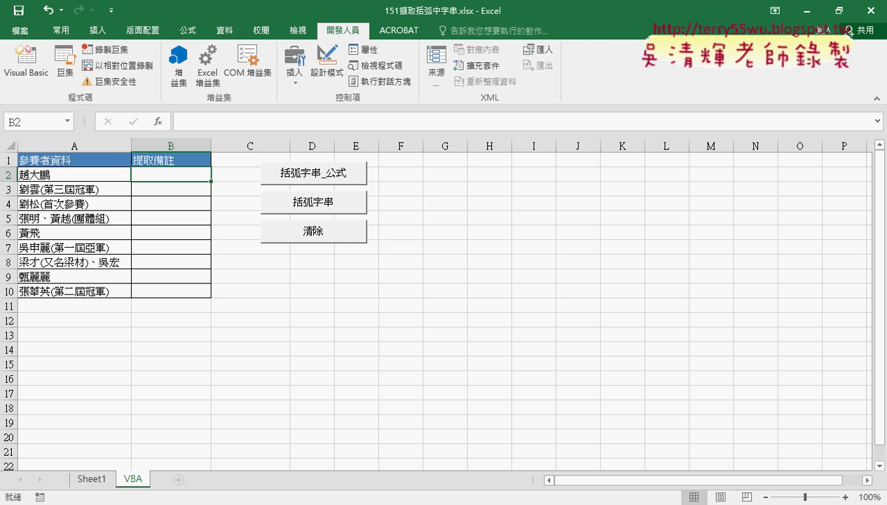
Step: Add an empty Public Function named 括弧字串函數 below the 括弧字串 Sub via Insert > Procedure
{"action": "left_click", "coordinate": [225, 456]}
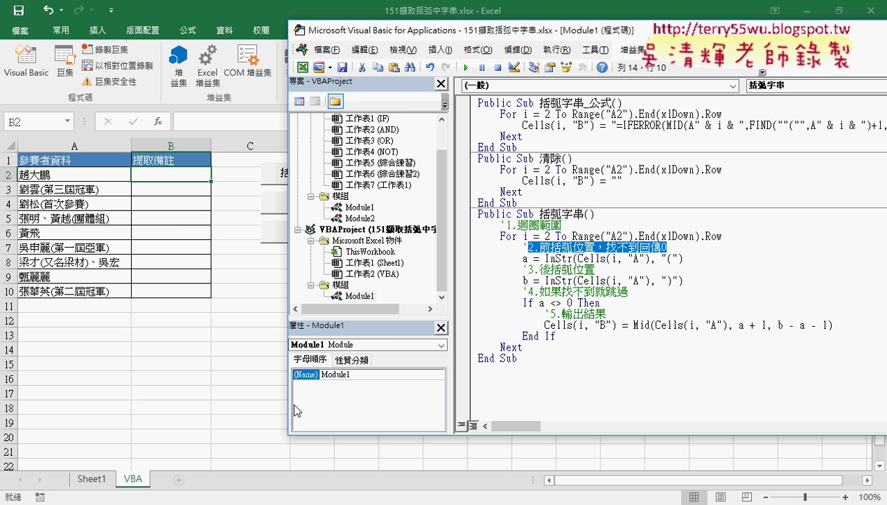
{"action": "left_click_drag", "start_coordinate": [583, 215], "coordinate": [540, 216]}
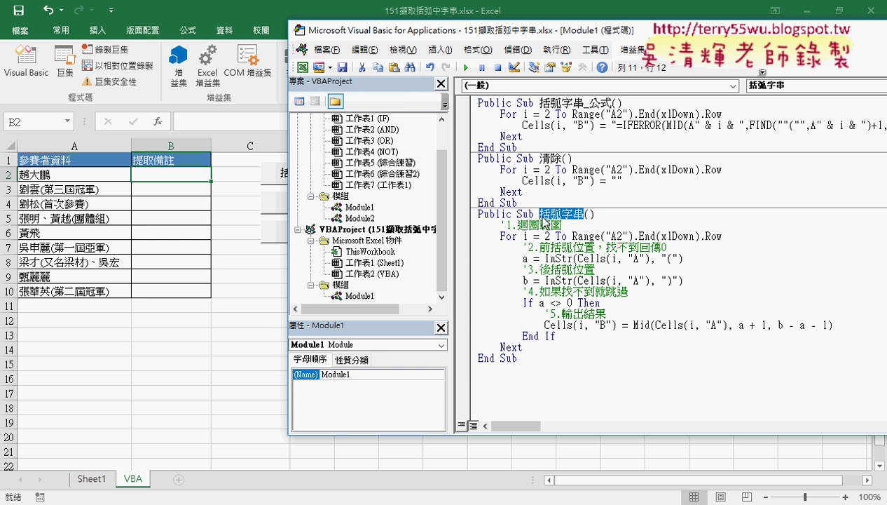
{"action": "left_click", "coordinate": [519, 396]}
{"action": "left_click", "coordinate": [440, 50]}
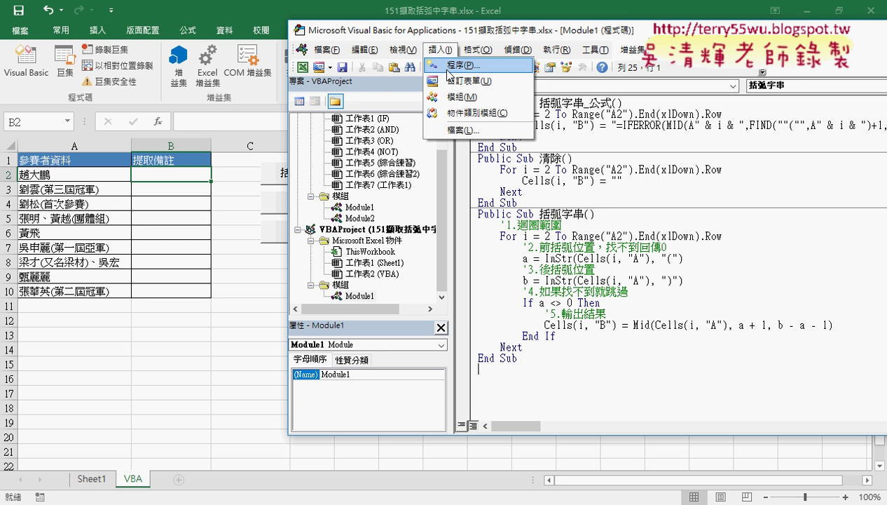
{"action": "left_click", "coordinate": [448, 65]}
{"action": "left_click", "coordinate": [363, 183]}
{"action": "right_click", "coordinate": [403, 142]}
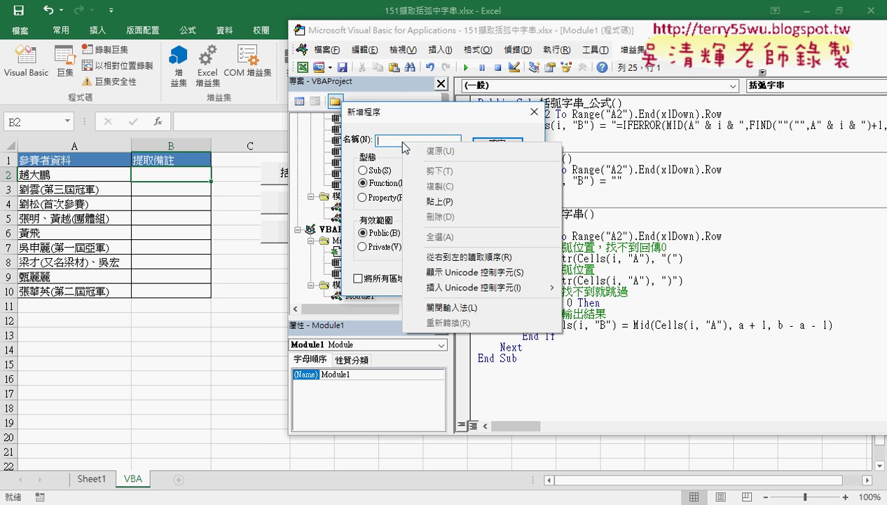
{"action": "left_click", "coordinate": [431, 201]}
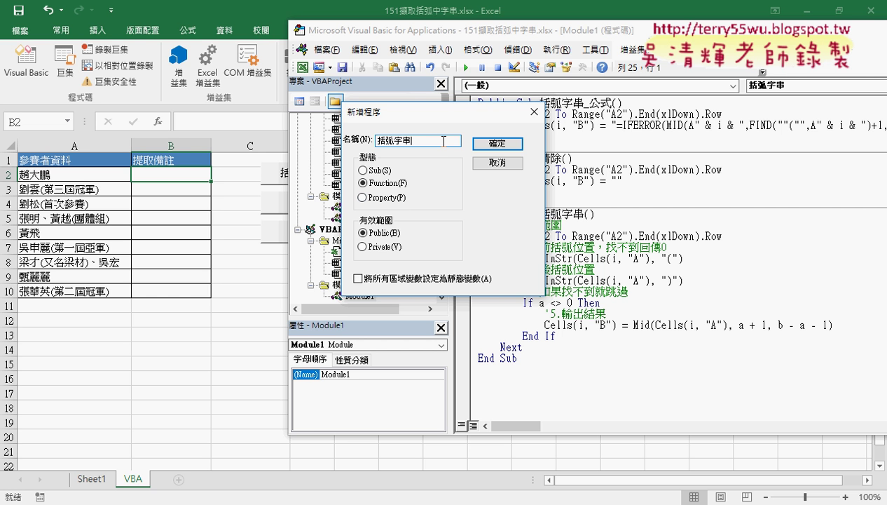
{"action": "type", "text": "韓"}
{"action": "type", "text": "函數"}
{"action": "left_click", "coordinate": [493, 146]}
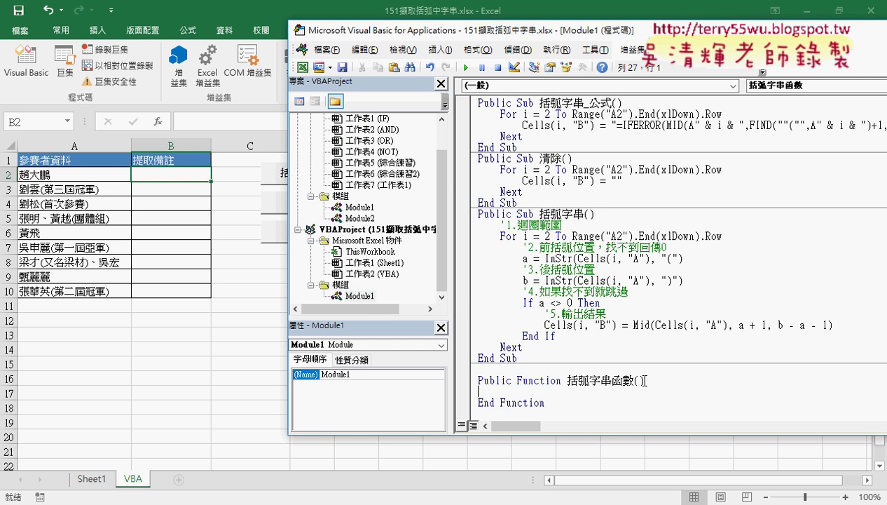
{"action": "left_click", "coordinate": [65, 163]}
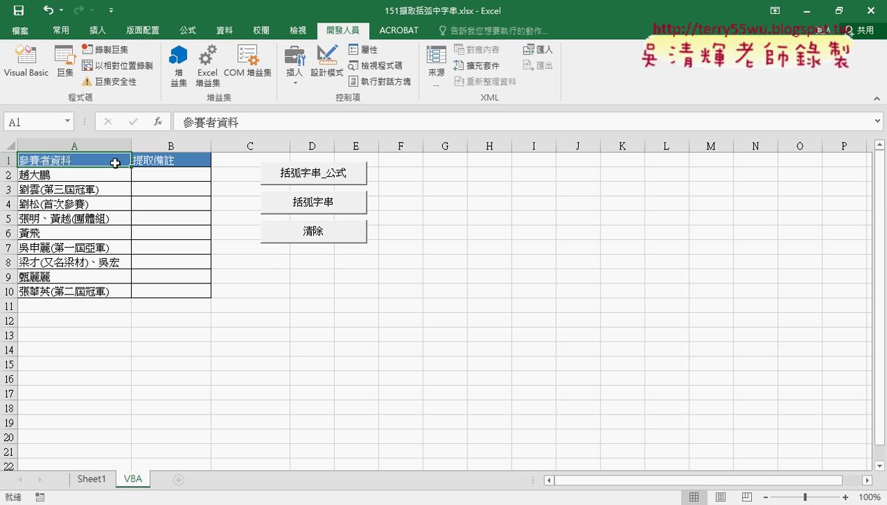
Step: Give 括弧字串函數 the parameter 參賽者資料, copied from cell A1
{"action": "key", "text": "ctrl+c"}
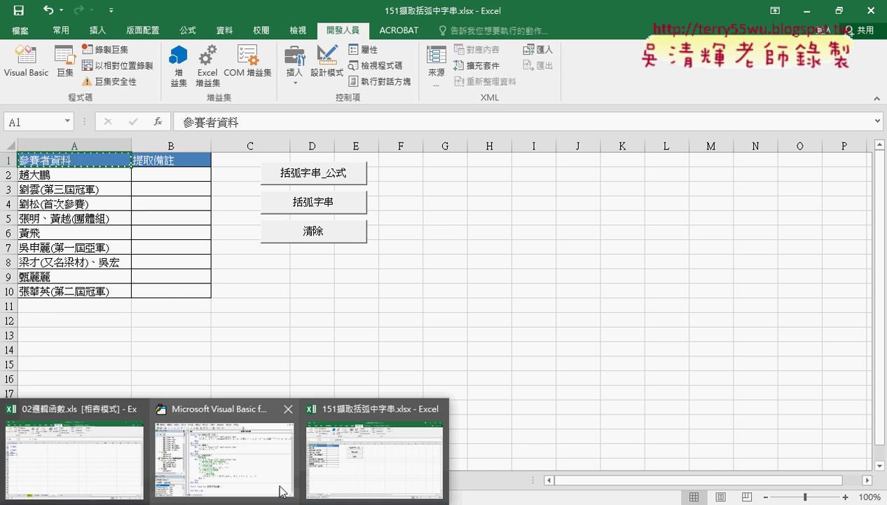
{"action": "left_click", "coordinate": [254, 468]}
{"action": "left_click", "coordinate": [638, 381]}
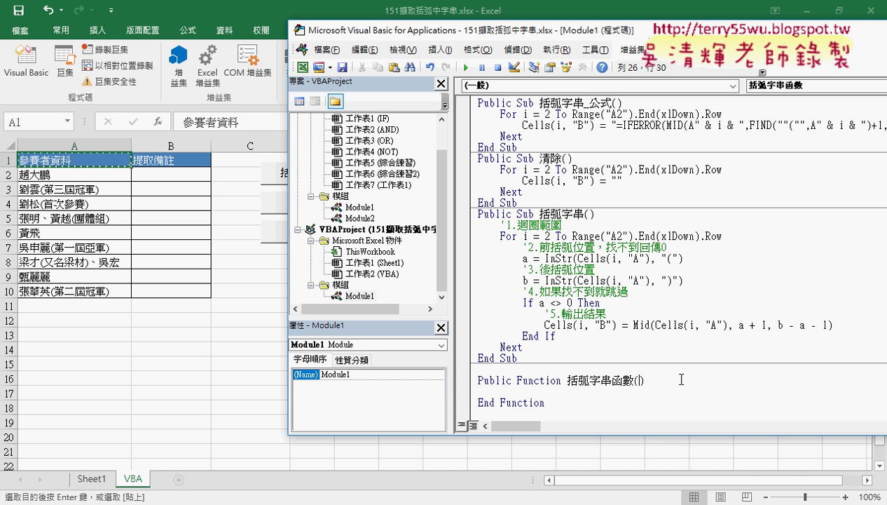
{"action": "key", "text": "ctrl+v"}
{"action": "key", "text": "Tab"}
Step: Copy the bracket-finding InStr and Mid lines from the existing macro into the function body
{"action": "left_click_drag", "start_coordinate": [558, 336], "coordinate": [473, 256]}
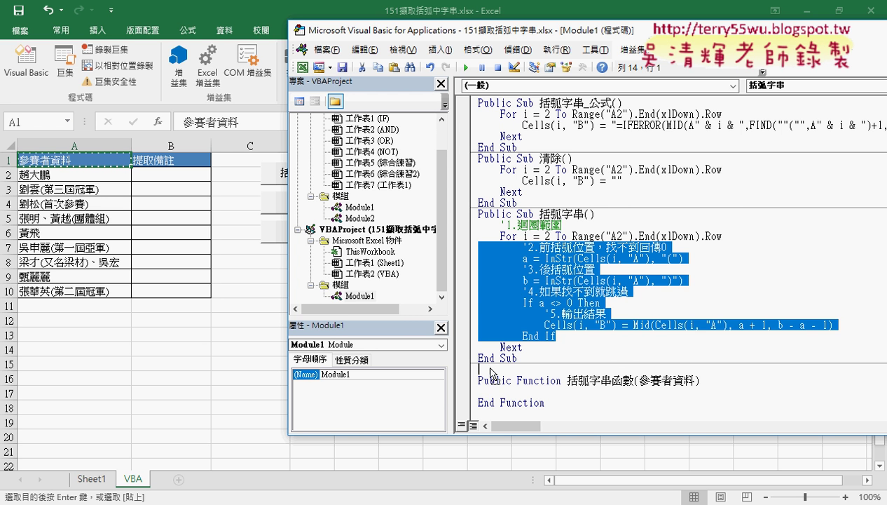
{"action": "left_click_drag", "start_coordinate": [479, 394], "coordinate": [481, 394]}
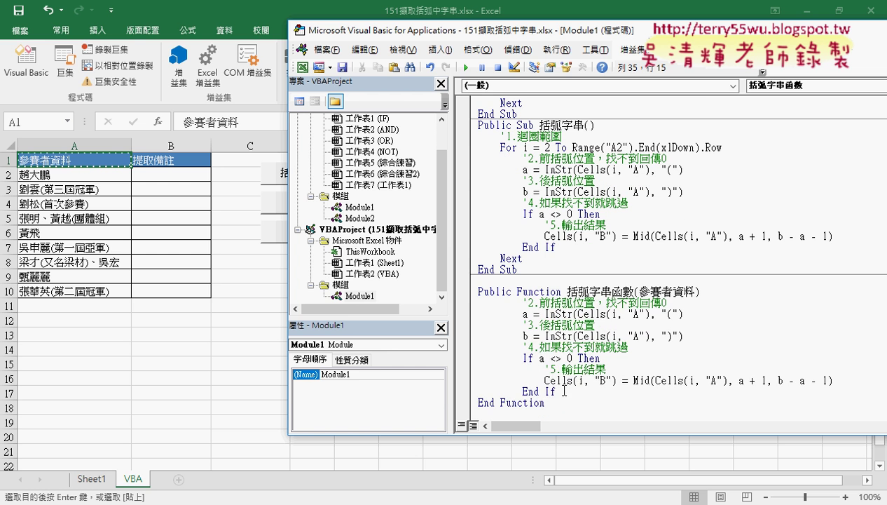
{"action": "mouse_move", "coordinate": [556, 391]}
{"action": "left_mouse_down"}
{"action": "mouse_move", "coordinate": [458, 330]}
{"action": "mouse_move", "coordinate": [463, 307]}
{"action": "left_mouse_up"}
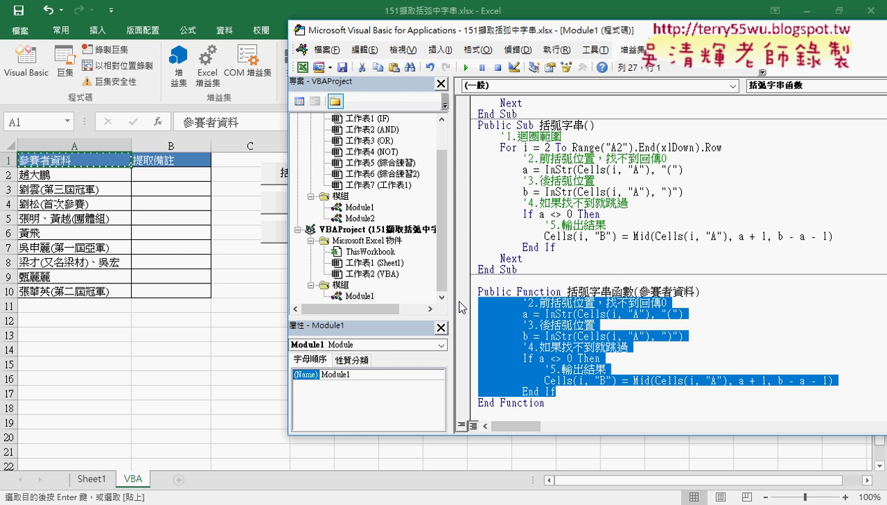
{"action": "key", "text": "shift+Tab"}
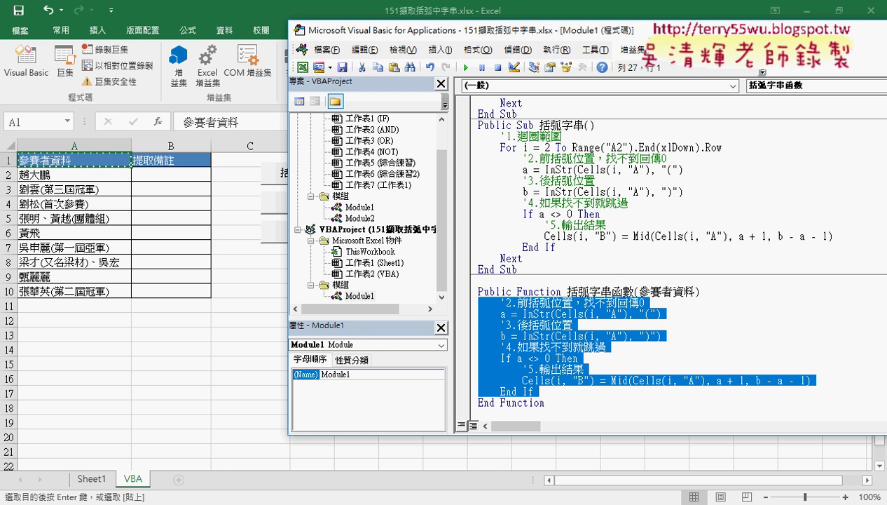
Step: Replace the three Cells(i, "A") references with the parameter 參賽者資料
{"action": "left_click", "coordinate": [631, 323]}
{"action": "left_click_drag", "start_coordinate": [626, 314], "coordinate": [556, 314]}
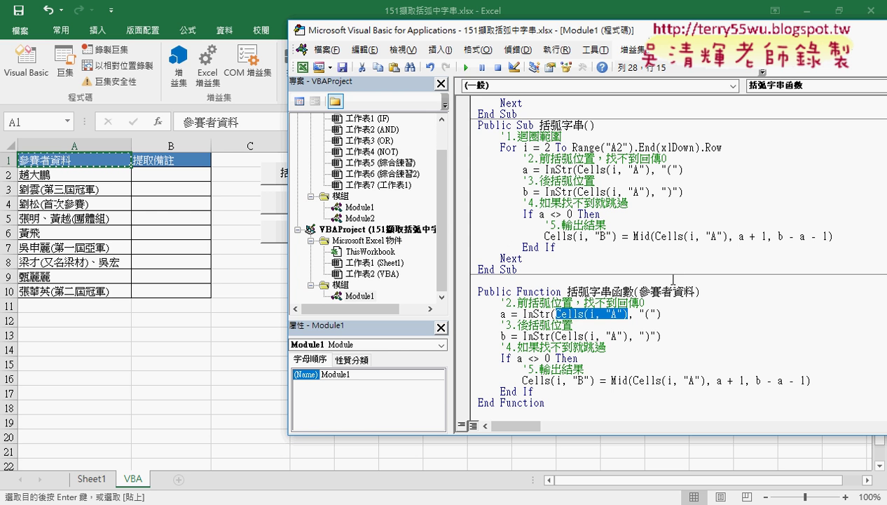
{"action": "mouse_move", "coordinate": [696, 291]}
{"action": "left_mouse_down"}
{"action": "mouse_move", "coordinate": [639, 291]}
{"action": "mouse_move", "coordinate": [551, 314]}
{"action": "left_mouse_up"}
{"action": "key", "text": "ctrl+v"}
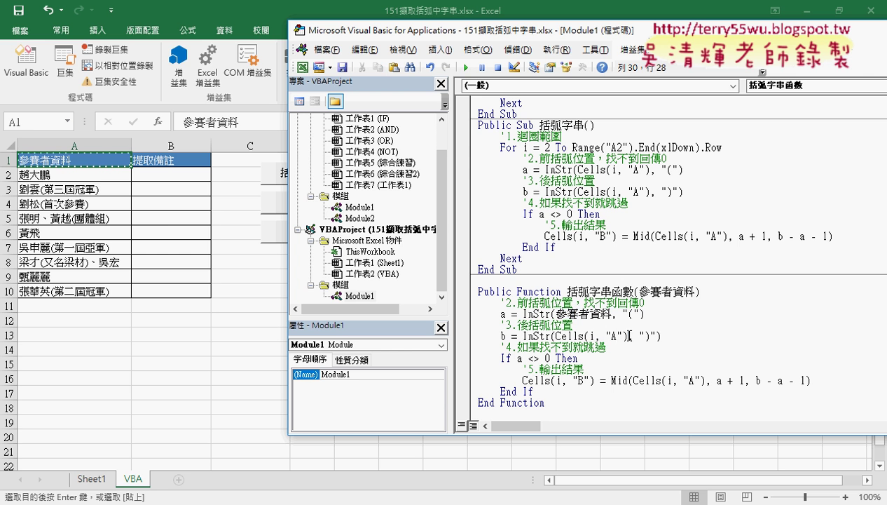
{"action": "left_click_drag", "start_coordinate": [629, 337], "coordinate": [552, 336]}
{"action": "key", "text": "ctrl+v"}
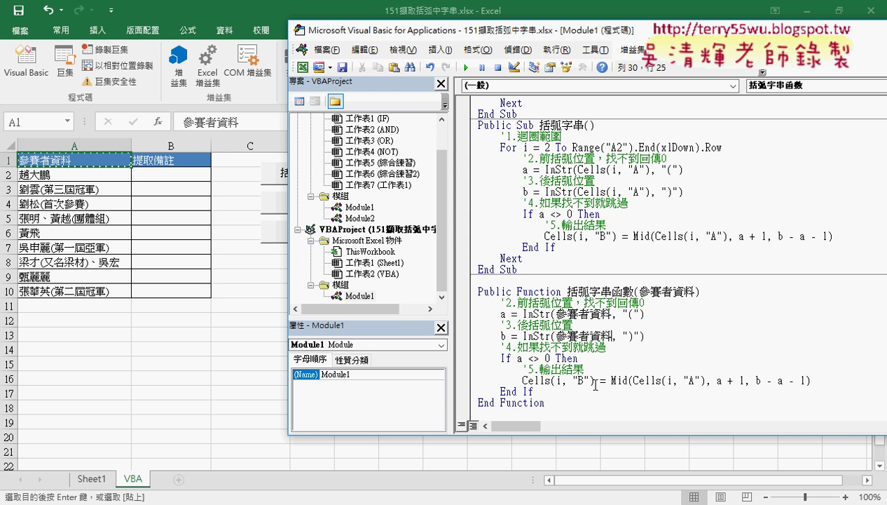
{"action": "left_click_drag", "start_coordinate": [633, 380], "coordinate": [704, 380]}
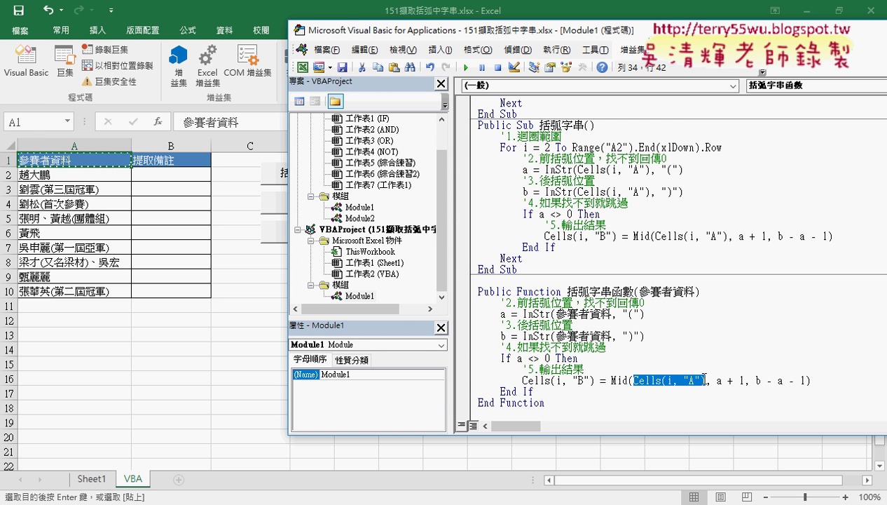
{"action": "key", "text": "ctrl+v"}
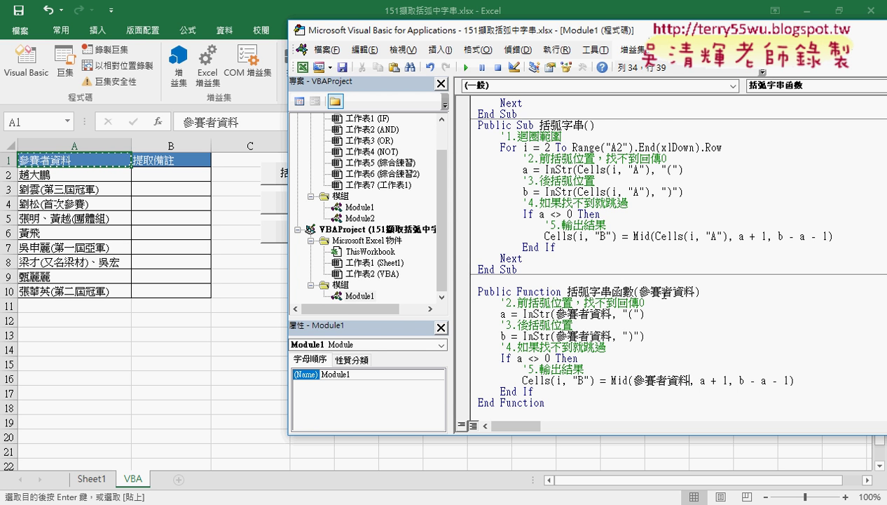
Step: Make the result line assign to 括弧字串函數 instead of Cells(i, "B")
{"action": "left_click_drag", "start_coordinate": [594, 380], "coordinate": [523, 380]}
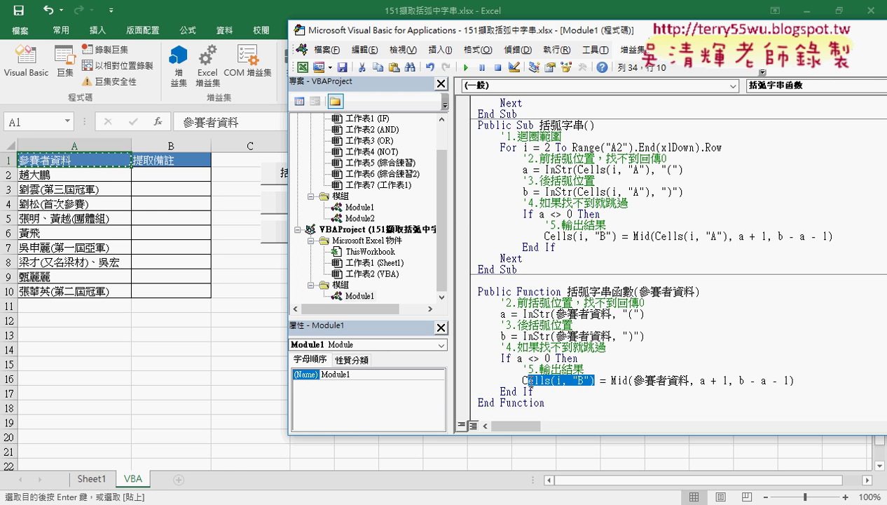
{"action": "left_click_drag", "start_coordinate": [633, 290], "coordinate": [567, 291]}
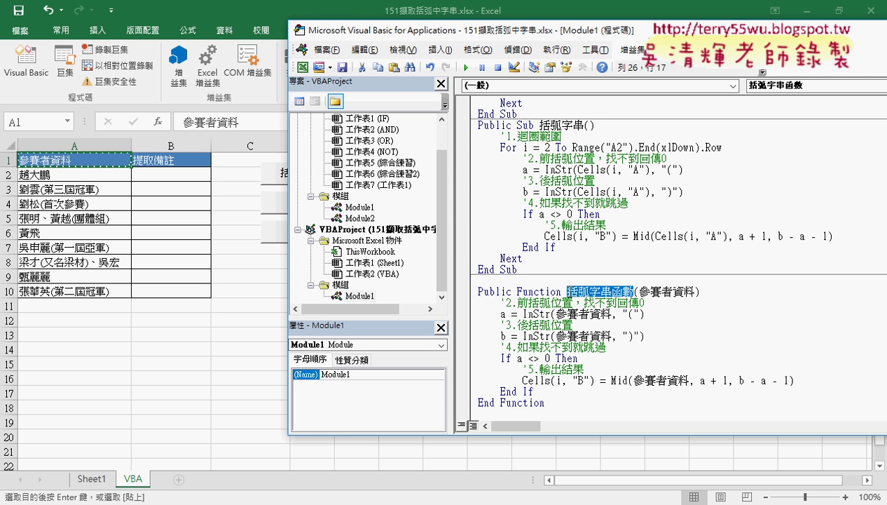
{"action": "key", "text": "ctrl+c"}
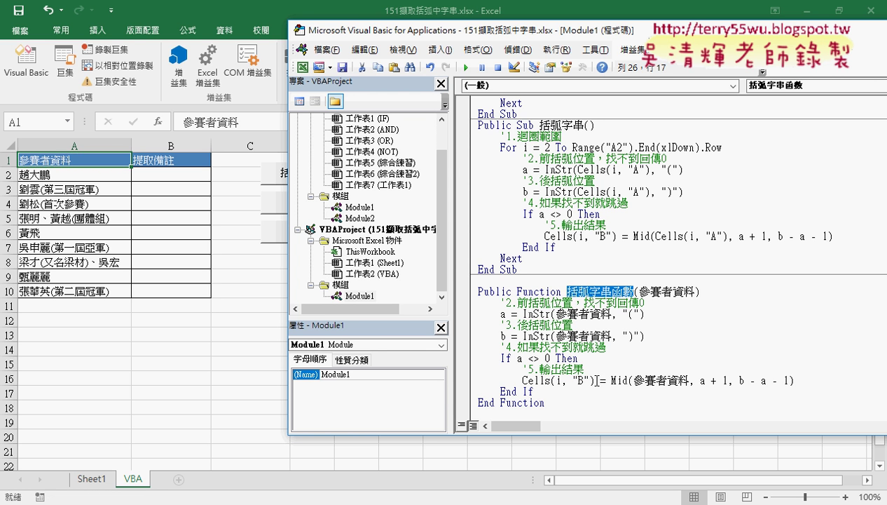
{"action": "left_click_drag", "start_coordinate": [595, 380], "coordinate": [522, 380]}
{"action": "key", "text": "ctrl+v"}
{"action": "left_click", "coordinate": [638, 356]}
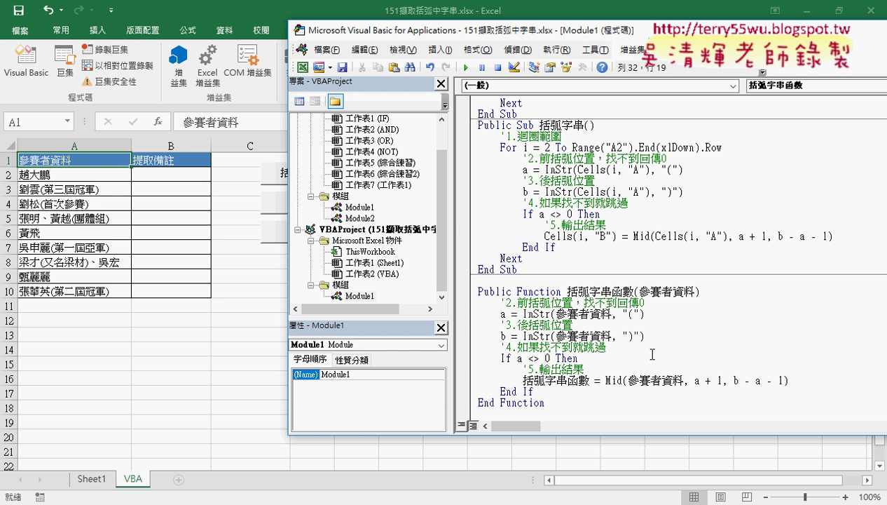
Step: Enter =括弧字串函數(A2) in B2 and fill it down to B10
{"action": "left_click", "coordinate": [175, 176]}
{"action": "left_click", "coordinate": [158, 121]}
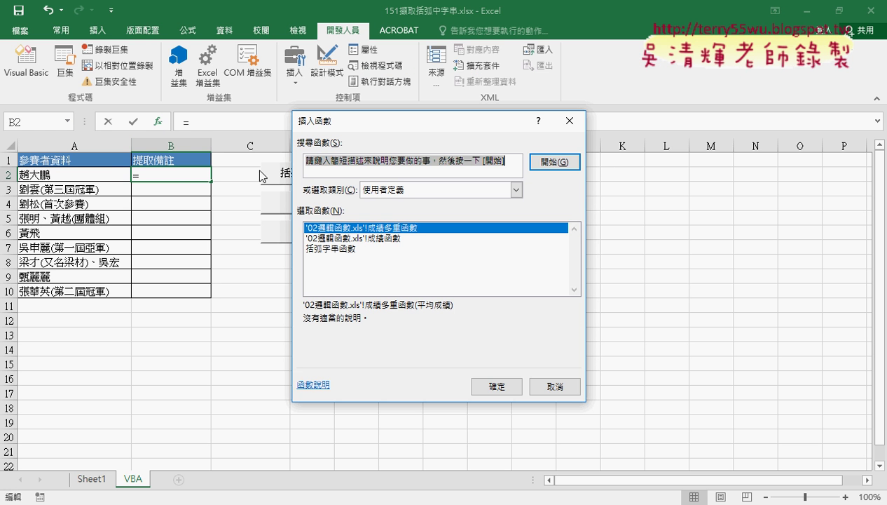
{"action": "double_click", "coordinate": [354, 251]}
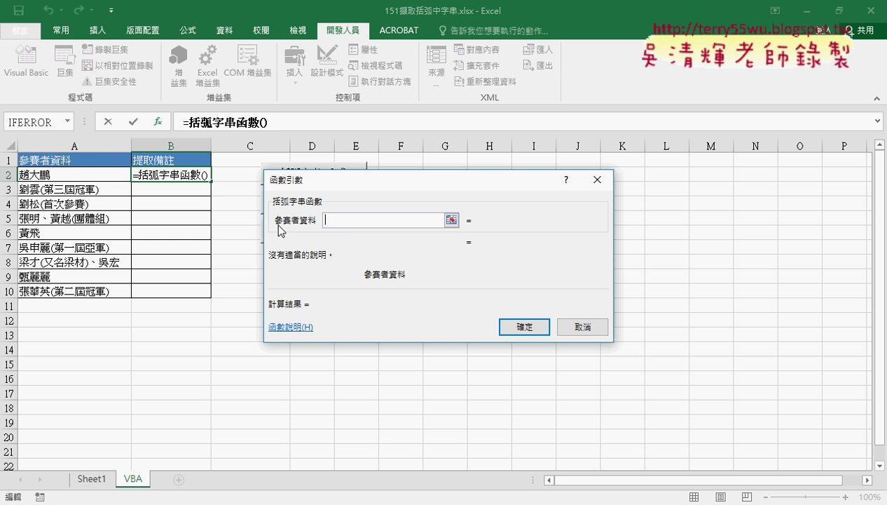
{"action": "left_click", "coordinate": [87, 175]}
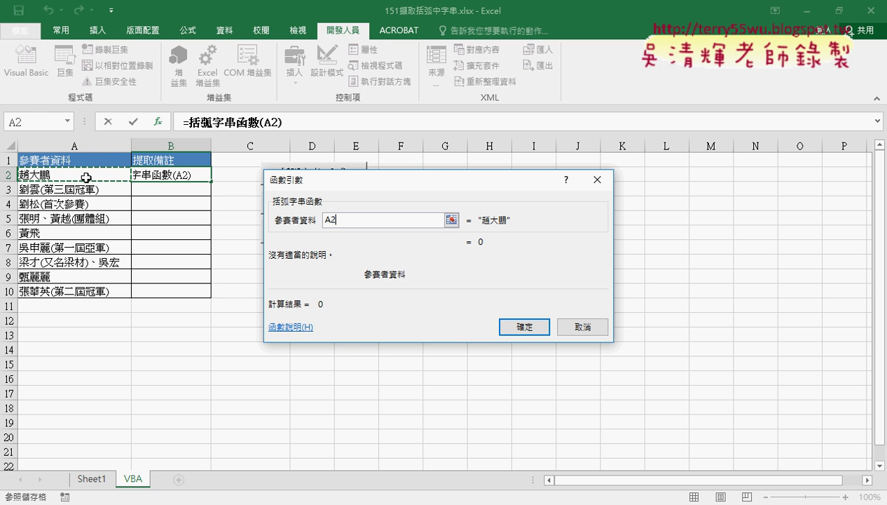
{"action": "left_click", "coordinate": [508, 328]}
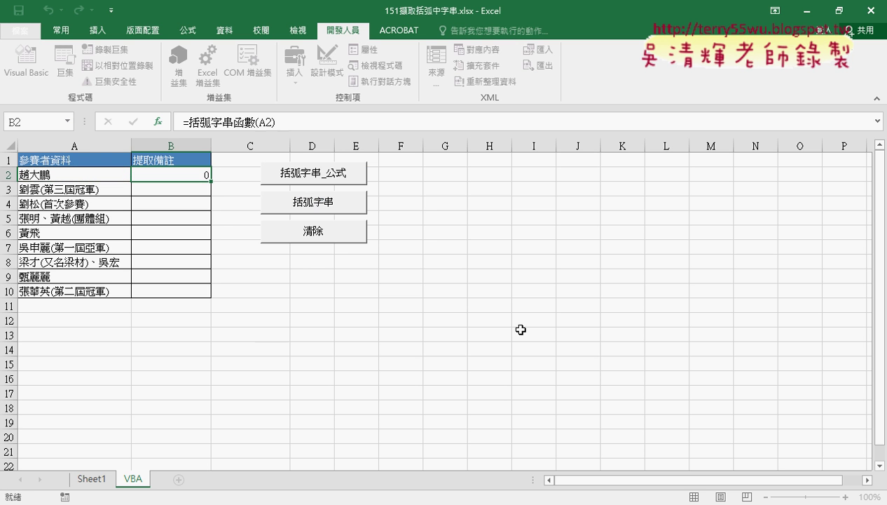
{"action": "double_click", "coordinate": [211, 181]}
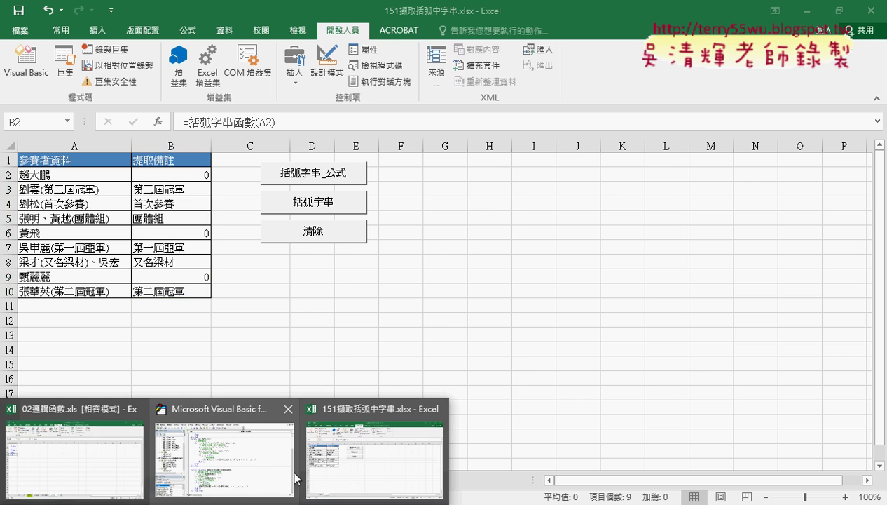
{"action": "left_click", "coordinate": [252, 457]}
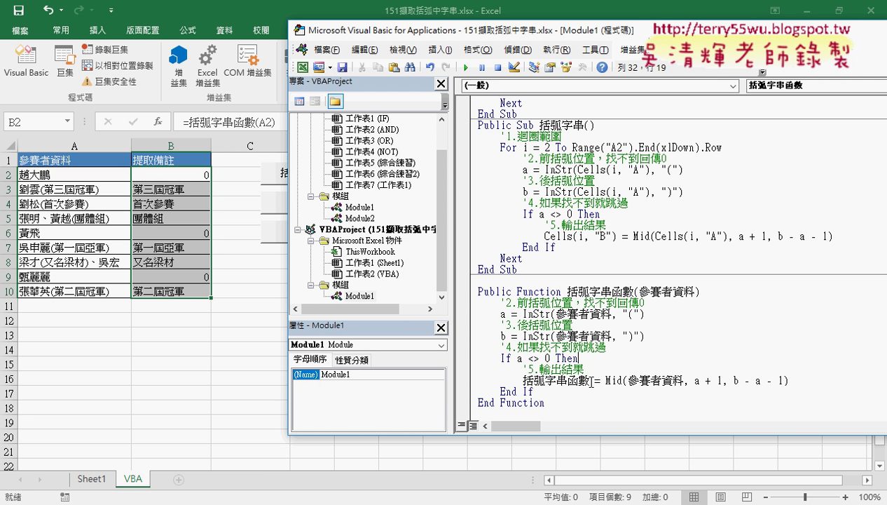
Step: Add the line 括弧字串函數 = "" directly under the Function header
{"action": "left_click_drag", "start_coordinate": [590, 381], "coordinate": [523, 381]}
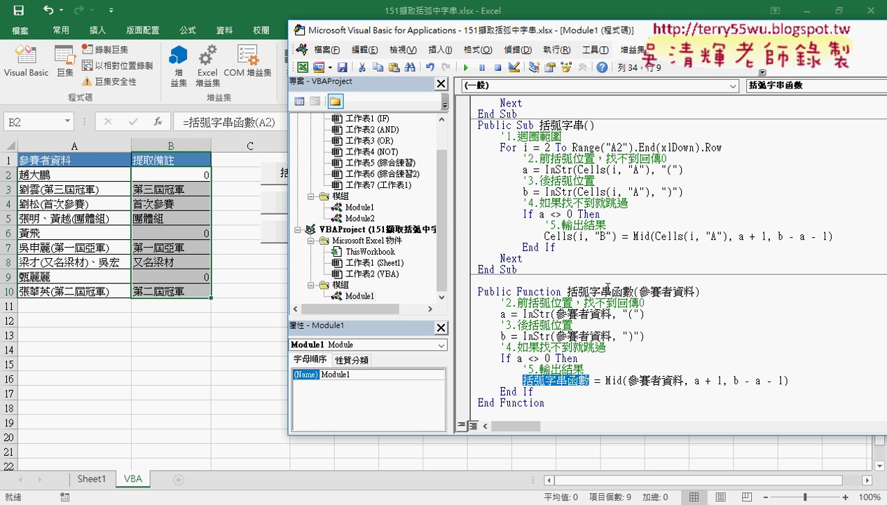
{"action": "left_click", "coordinate": [808, 379]}
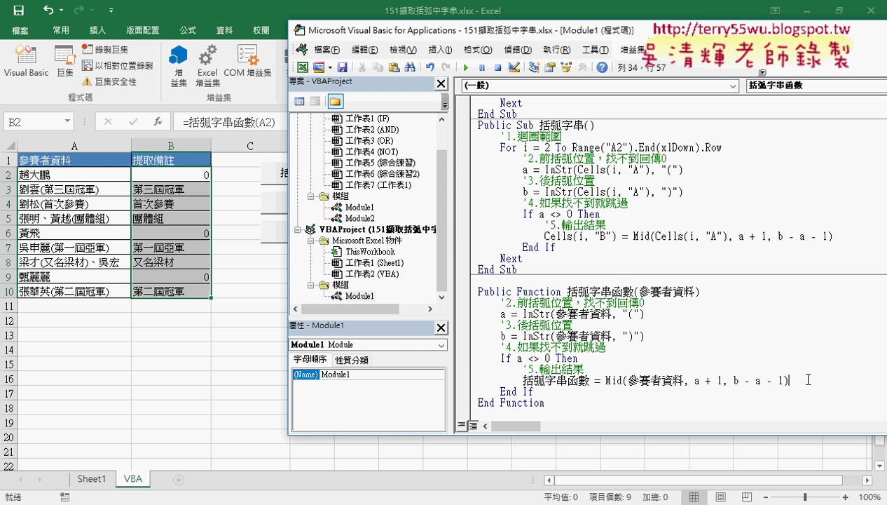
{"action": "left_click", "coordinate": [718, 294]}
{"action": "key", "text": "Return"}
{"action": "key", "text": "Tab"}
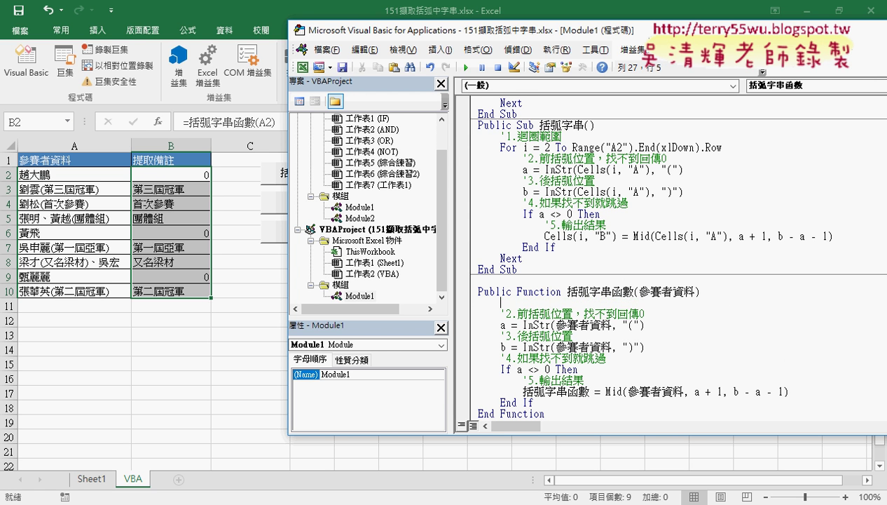
{"action": "mouse_move", "coordinate": [632, 291]}
{"action": "left_mouse_down"}
{"action": "mouse_move", "coordinate": [567, 290]}
{"action": "mouse_move", "coordinate": [569, 308]}
{"action": "left_mouse_up"}
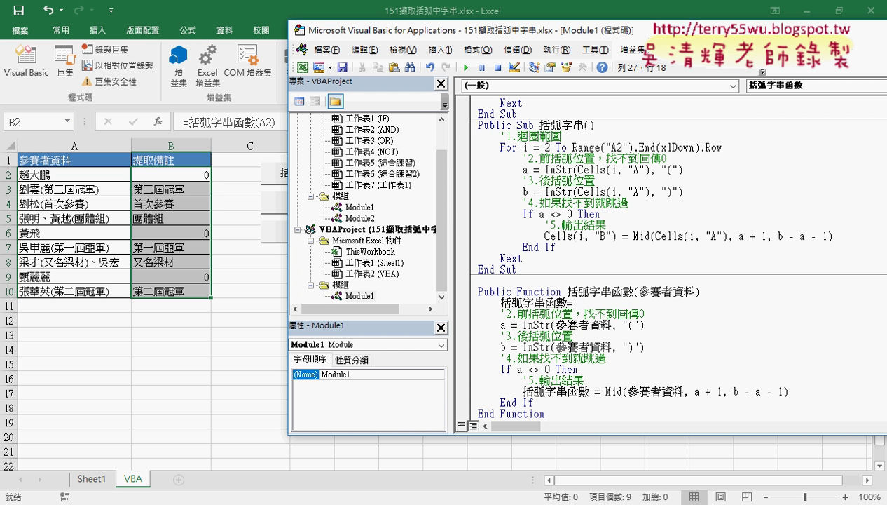
{"action": "type", "text": "\"\""}
{"action": "key", "text": "Down"}
{"action": "key", "text": "Down"}
{"action": "key", "text": "Down"}
{"action": "left_click_drag", "start_coordinate": [603, 303], "coordinate": [500, 302]}
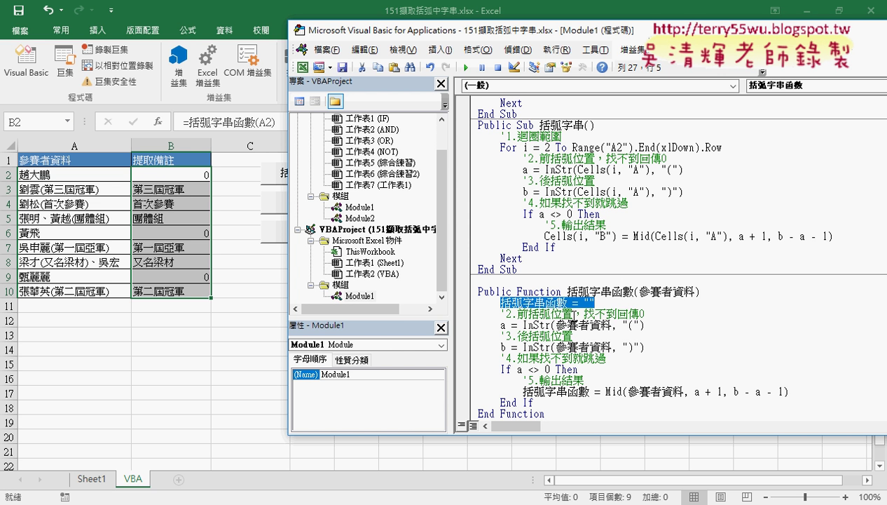
{"action": "double_click", "coordinate": [589, 303]}
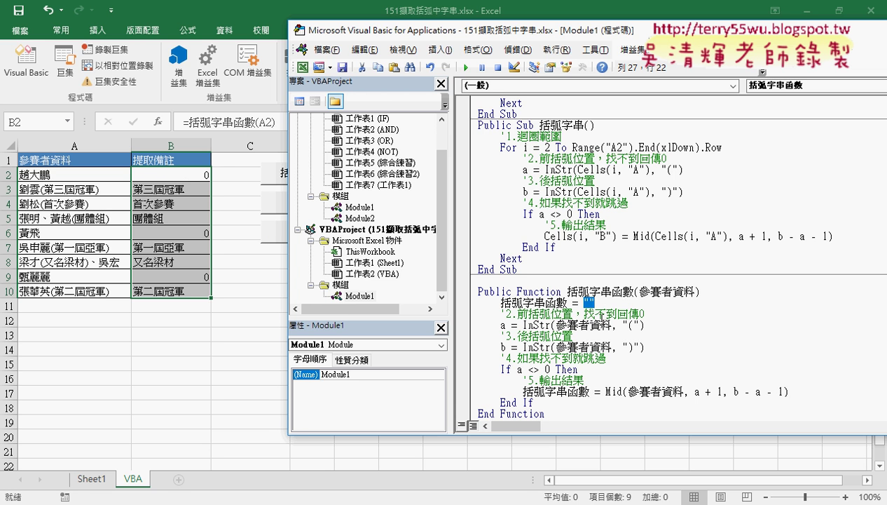
Step: Recalculate B2's formula so rows without brackets show blank instead of 0
{"action": "left_click", "coordinate": [177, 180]}
{"action": "left_click", "coordinate": [202, 125]}
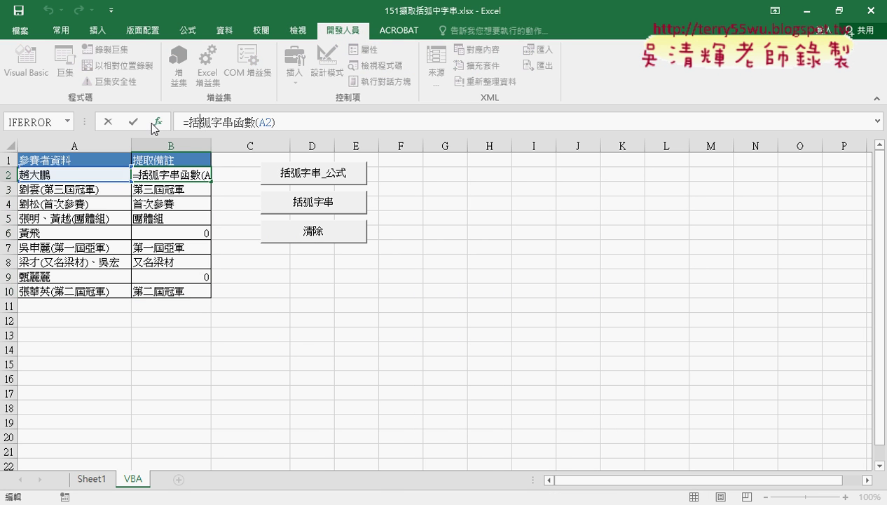
{"action": "left_click", "coordinate": [133, 121]}
{"action": "left_click", "coordinate": [329, 349]}
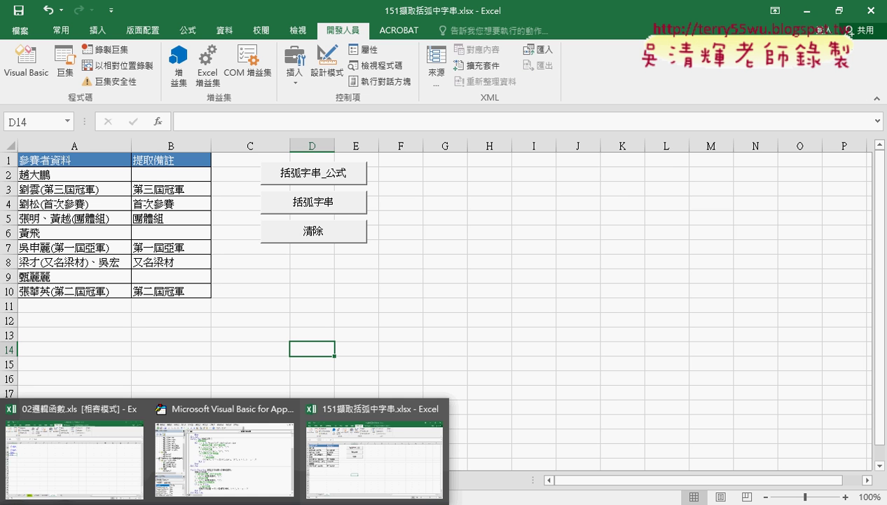
{"action": "left_click", "coordinate": [224, 481]}
Step: Add an Else branch after the Mid line inside the If block
{"action": "left_click_drag", "start_coordinate": [595, 302], "coordinate": [479, 302]}
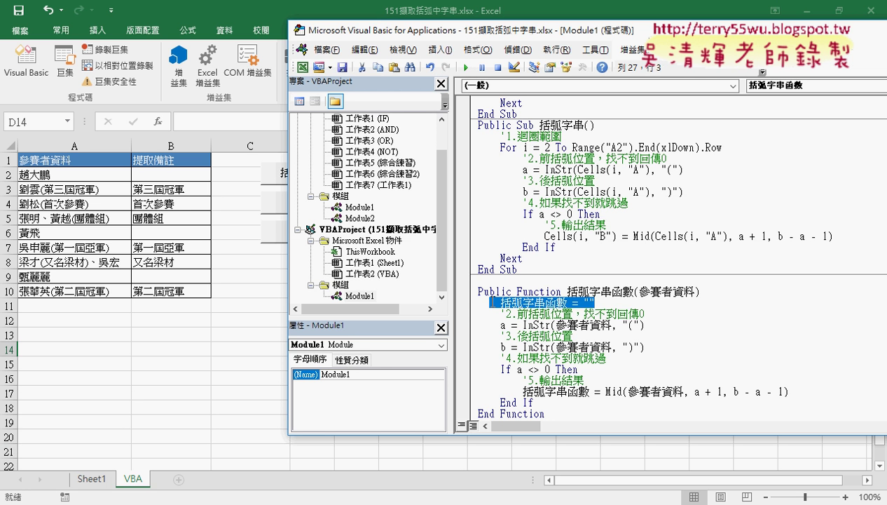
{"action": "scroll", "coordinate": [543, 379], "scroll_direction": "down", "scroll_amount": 1}
{"action": "left_click", "coordinate": [799, 380]}
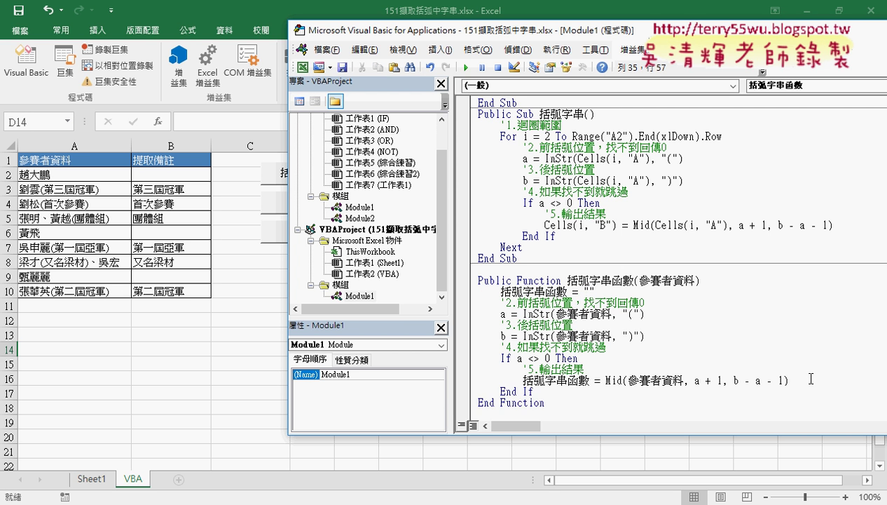
{"action": "key", "text": "Return"}
{"action": "key", "text": "BackSpace"}
{"action": "type", "text": "e"}
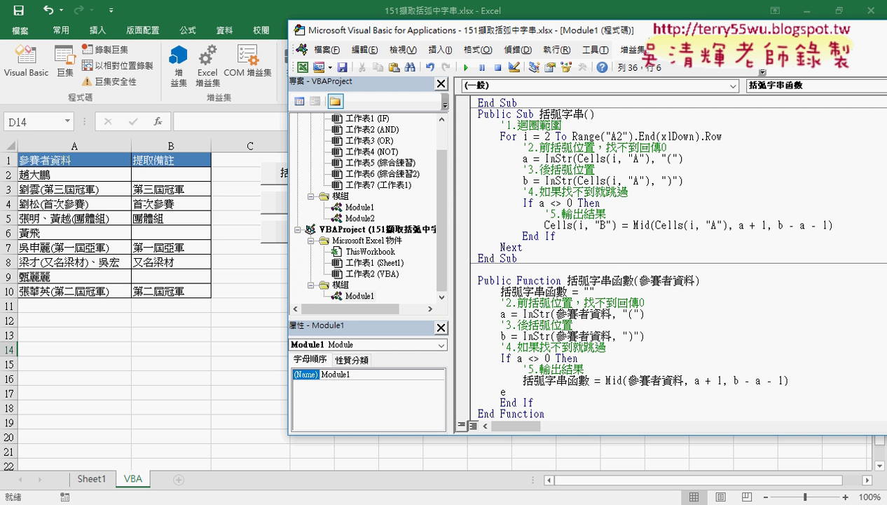
{"action": "type", "text": "lse"}
{"action": "key", "text": "Return"}
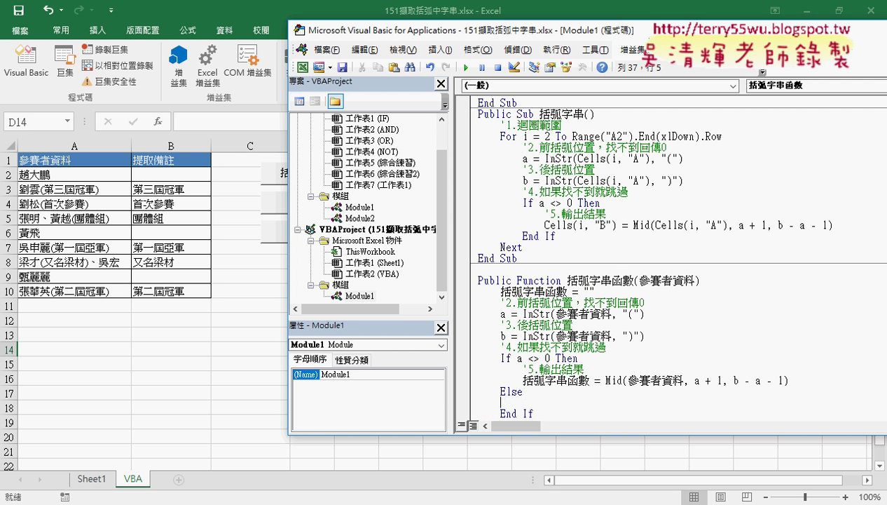
{"action": "key", "text": "Tab"}
Step: Move the 括弧字串函數 = "" line under Else and delete the leftover blank line
{"action": "mouse_move", "coordinate": [595, 290]}
{"action": "left_mouse_down"}
{"action": "mouse_move", "coordinate": [499, 290]}
{"action": "mouse_move", "coordinate": [539, 405]}
{"action": "left_mouse_up"}
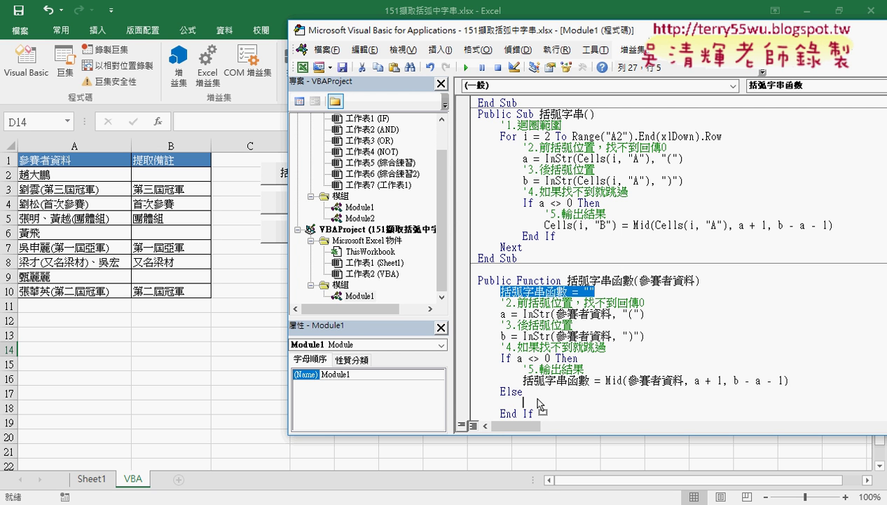
{"action": "left_click", "coordinate": [713, 279]}
{"action": "key", "text": "Delete"}
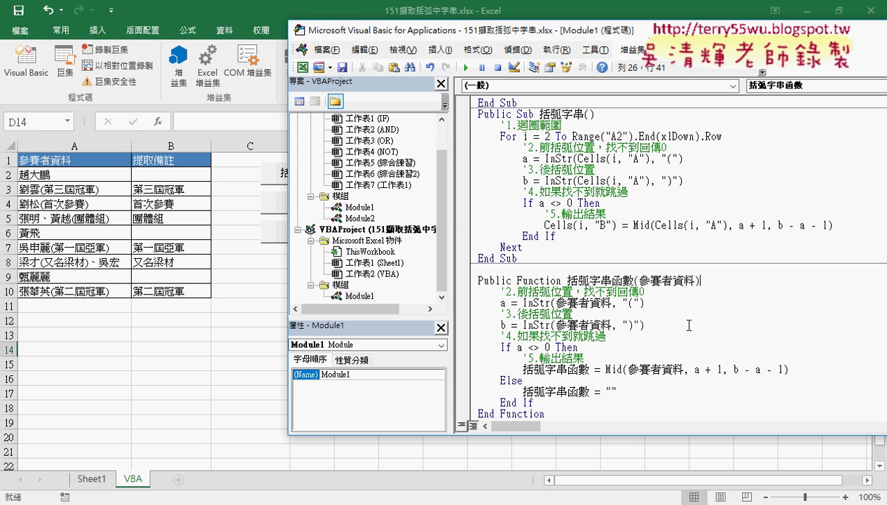
{"action": "left_click", "coordinate": [569, 369]}
{"action": "left_click_drag", "start_coordinate": [788, 369], "coordinate": [601, 369]}
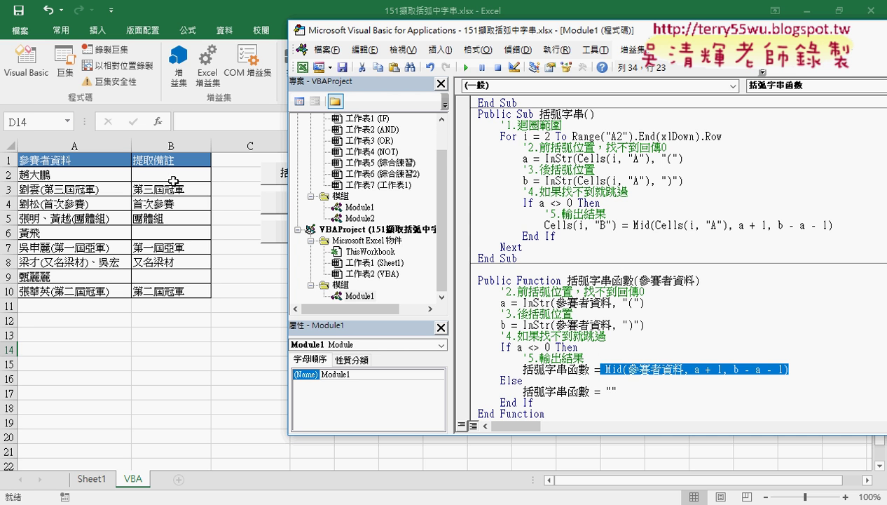
{"action": "double_click", "coordinate": [610, 391]}
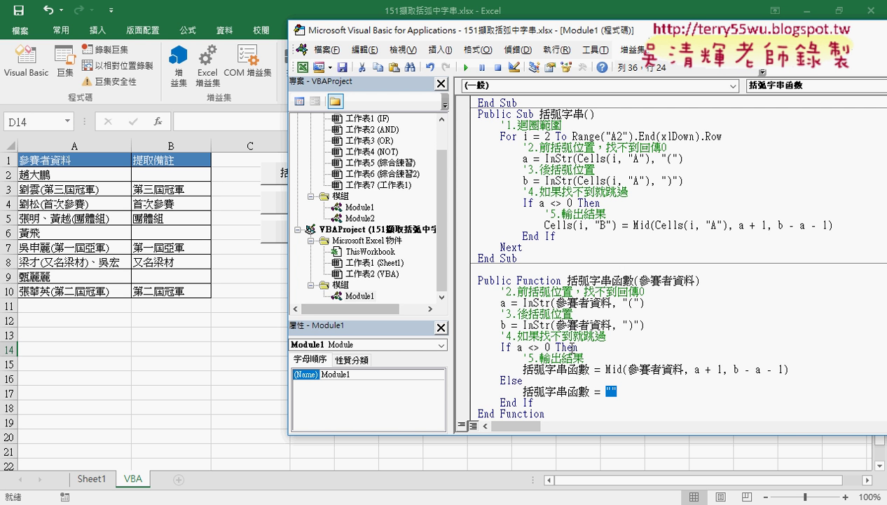
Step: Enlarge the code window to review the If…Else block, then save the workbook
{"action": "left_click", "coordinate": [571, 346]}
{"action": "left_click_drag", "start_coordinate": [594, 434], "coordinate": [594, 468]}
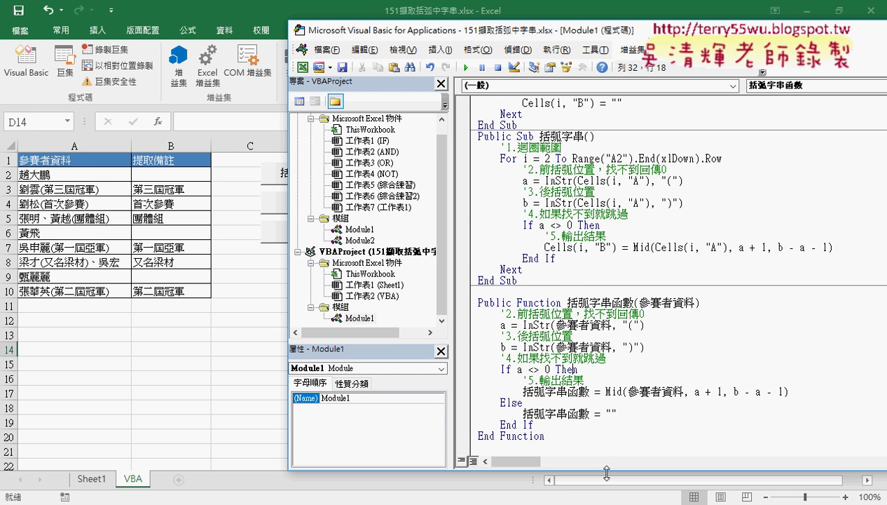
{"action": "left_click_drag", "start_coordinate": [550, 436], "coordinate": [500, 369]}
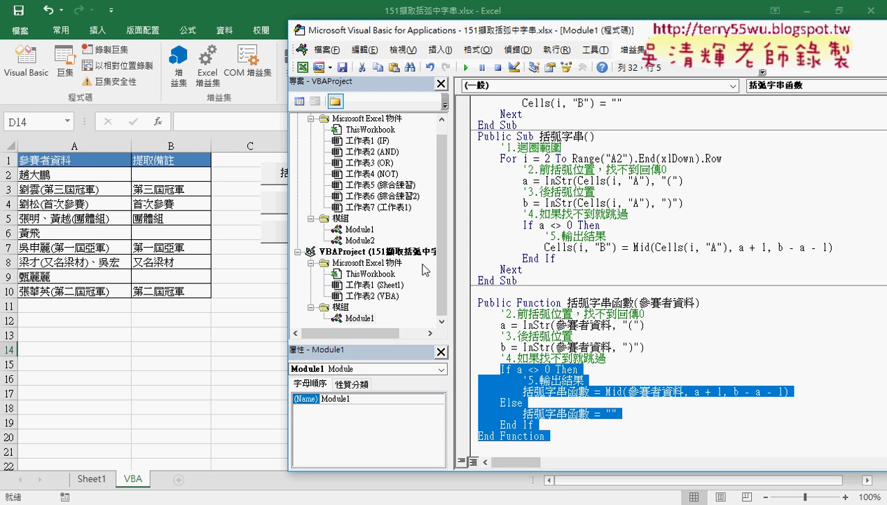
{"action": "left_click", "coordinate": [25, 12]}
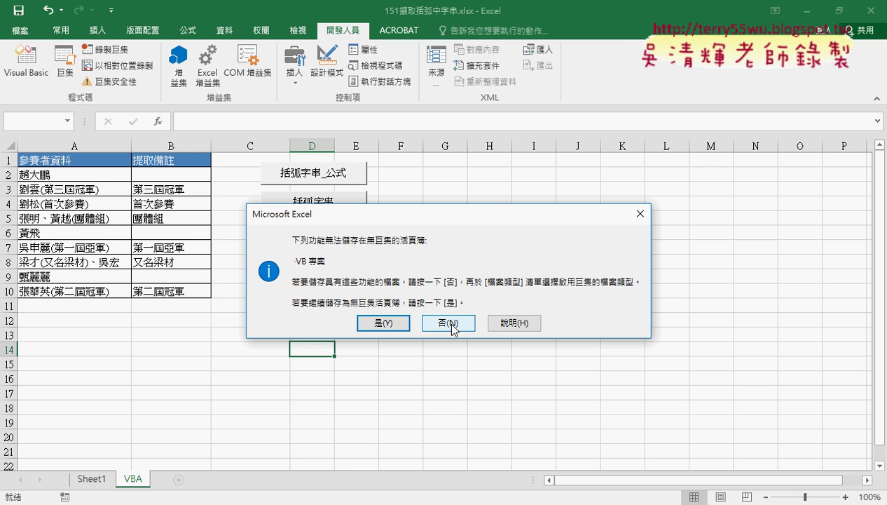
Step: Save the workbook as Excel 啟用巨集的活頁簿 (*.xlsm), named 151擷取括弧中字串.xlsm
{"action": "left_click", "coordinate": [448, 323]}
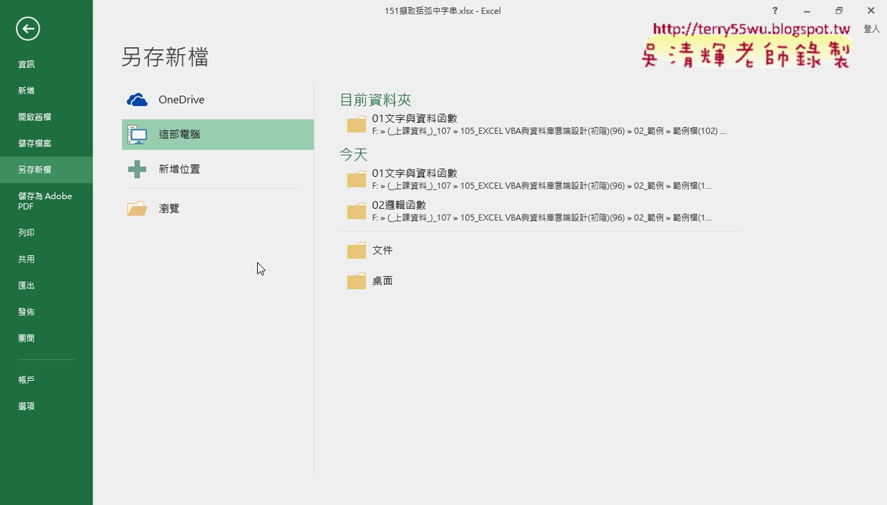
{"action": "left_click", "coordinate": [166, 208]}
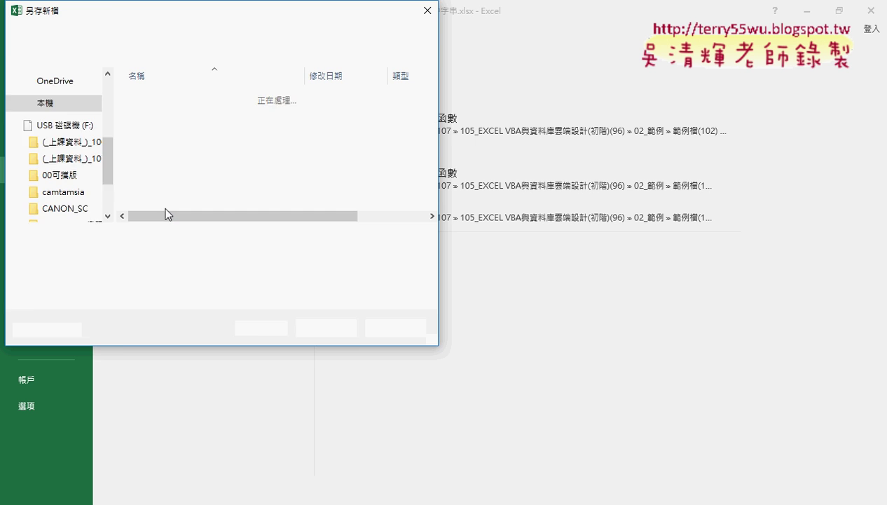
{"action": "left_click", "coordinate": [166, 255]}
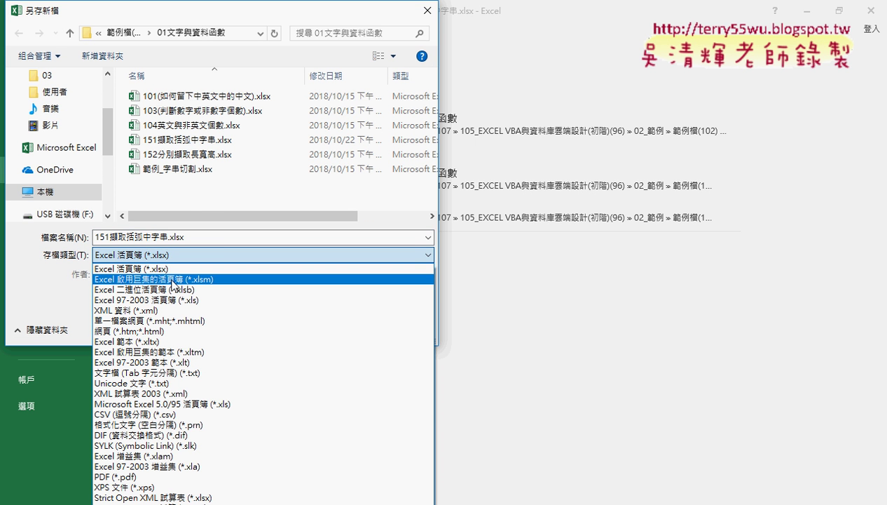
{"action": "left_click", "coordinate": [173, 279]}
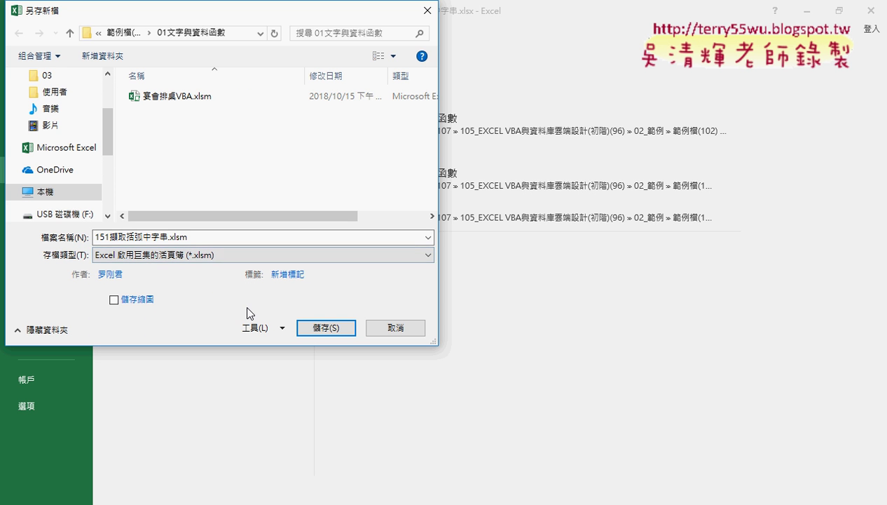
{"action": "left_click", "coordinate": [317, 328]}
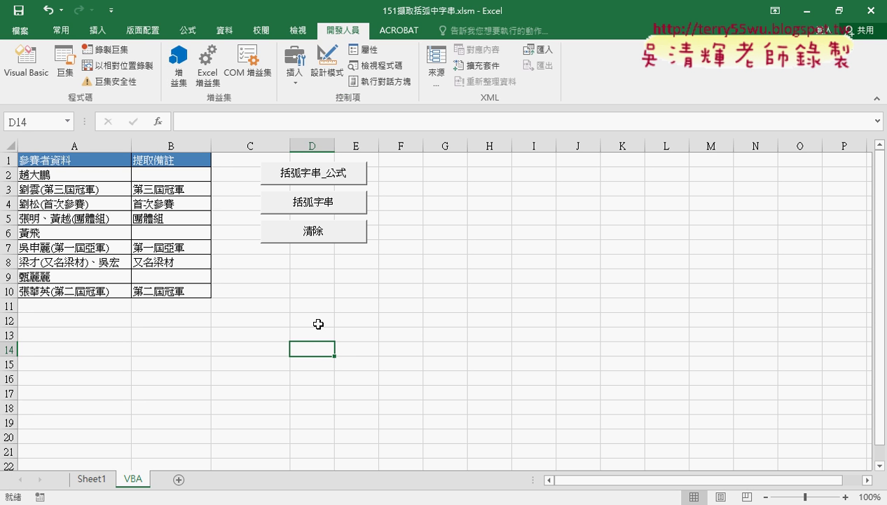